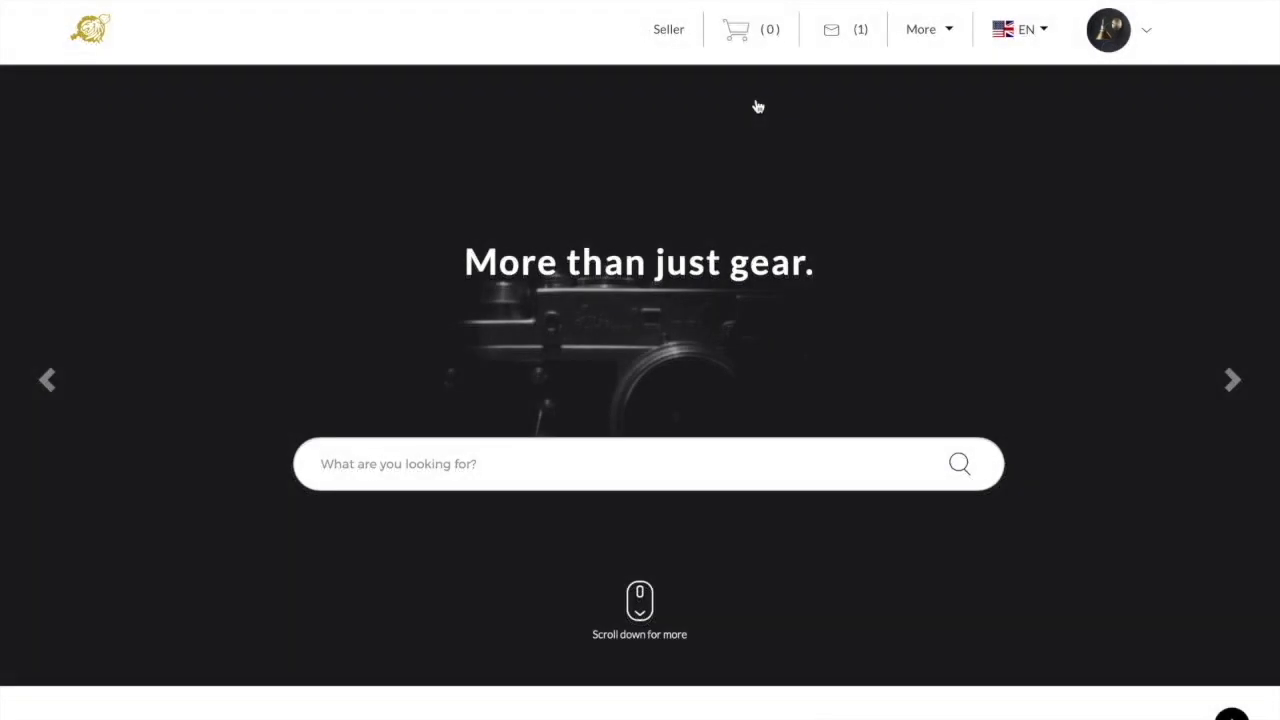
- Scroll down the homepage past the category tiles and latest items
{"action": "scroll", "coordinate": [1094, 389], "scroll_direction": "down", "scroll_amount": 5}
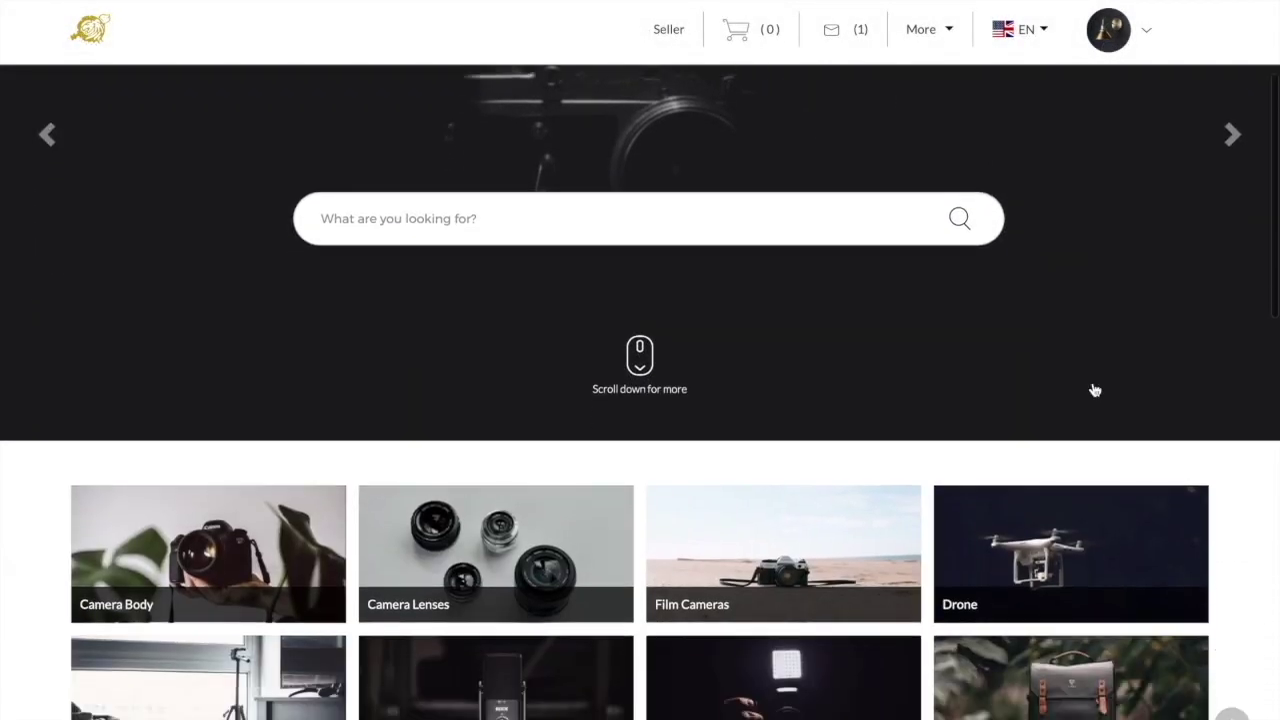
{"action": "scroll", "coordinate": [1094, 389], "scroll_direction": "down", "scroll_amount": 3}
{"action": "scroll", "coordinate": [1094, 389], "scroll_direction": "down", "scroll_amount": 3}
{"action": "scroll", "coordinate": [1094, 389], "scroll_direction": "down", "scroll_amount": 2}
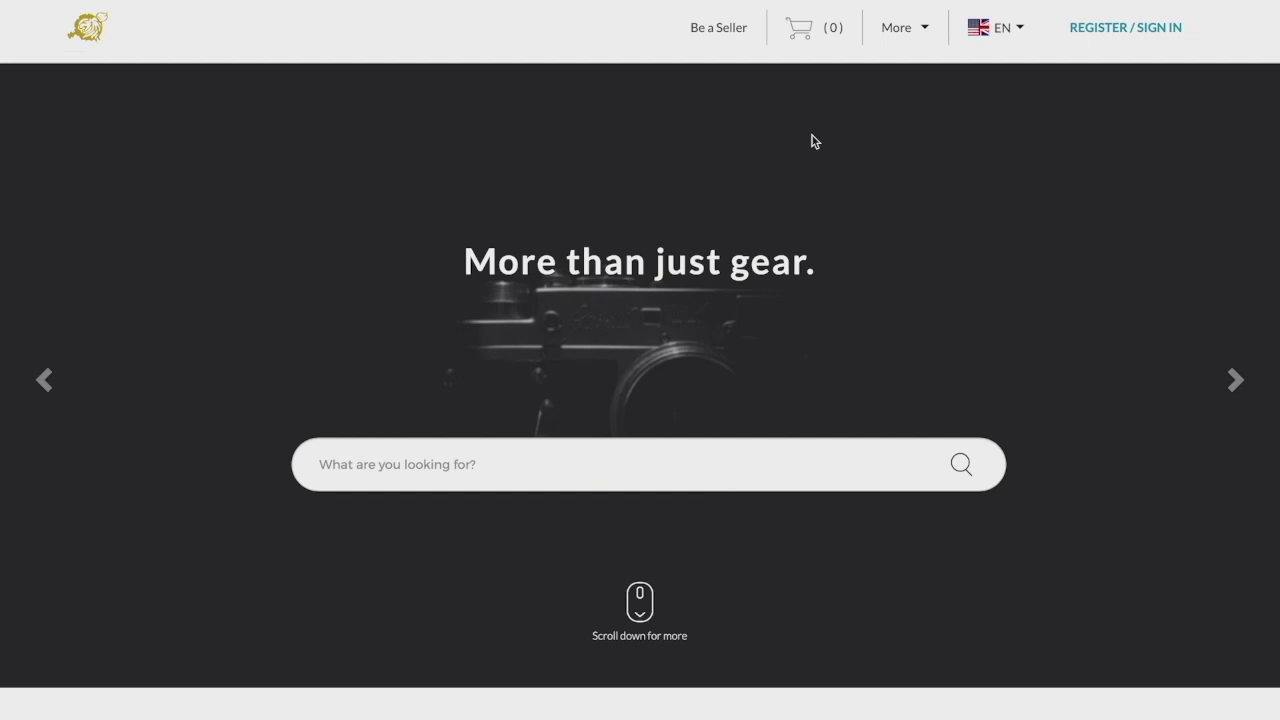
- Choose 'Be a Seller', then 'Create Account' to begin seller registration
{"action": "left_click", "coordinate": [722, 31]}
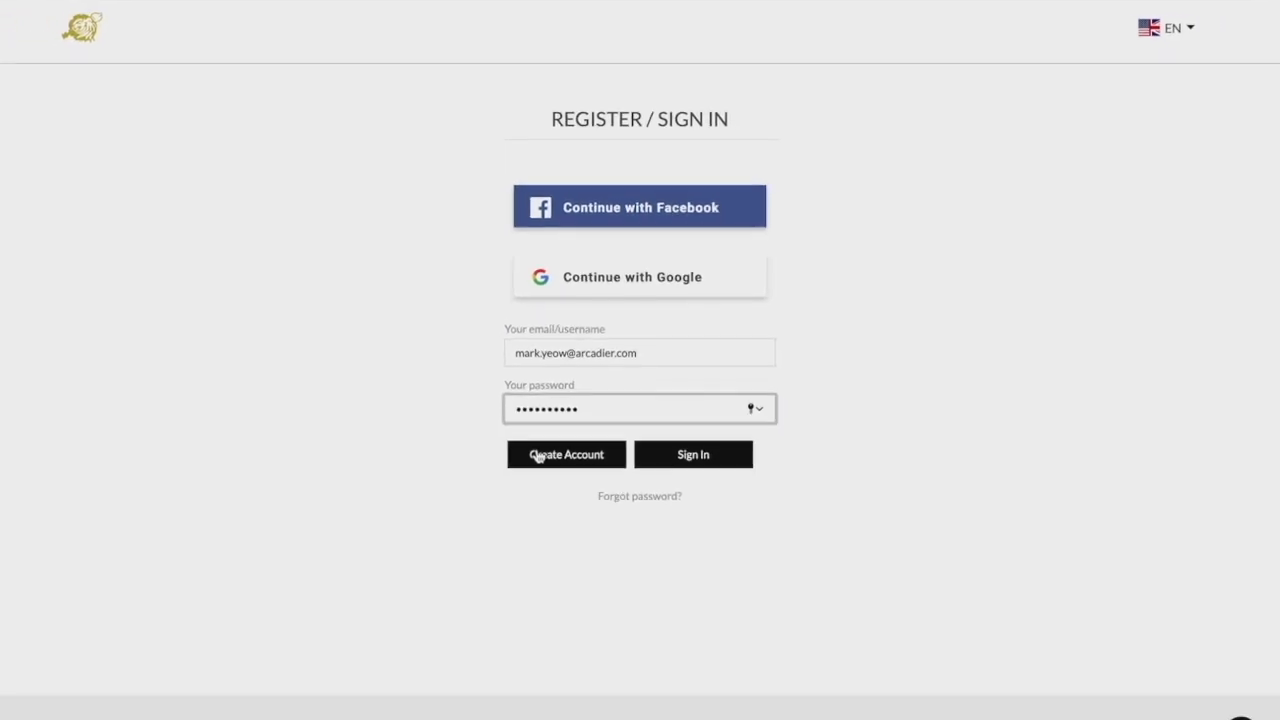
{"action": "left_click", "coordinate": [537, 455]}
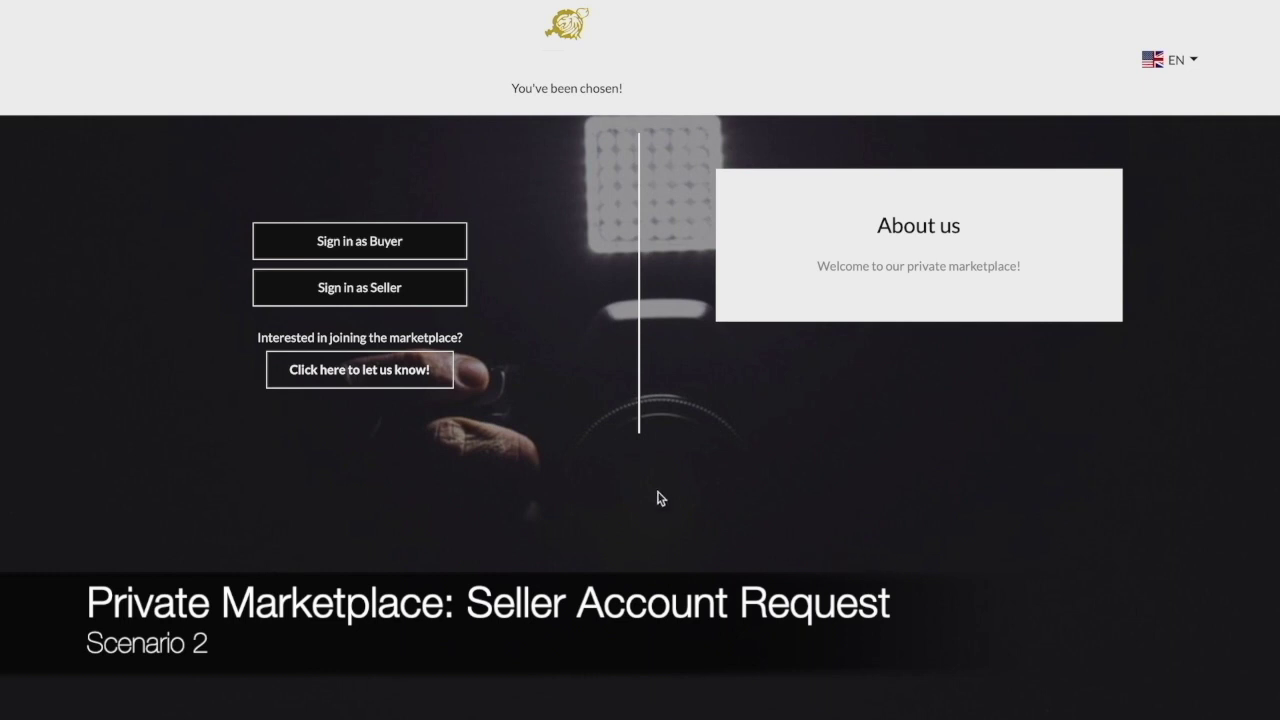
- Preview the seller interest request form, go back, and choose 'Sign in as Seller'
{"action": "left_click", "coordinate": [354, 369]}
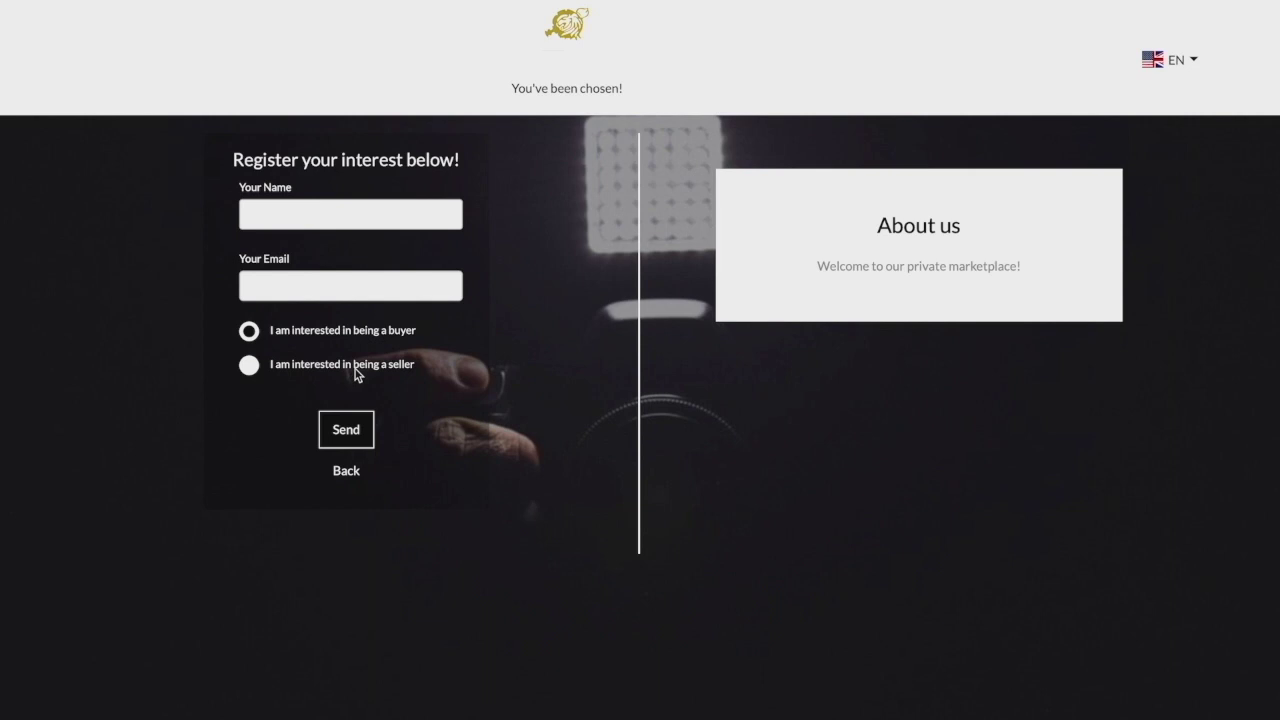
{"action": "left_click", "coordinate": [355, 369]}
{"action": "left_click", "coordinate": [345, 474]}
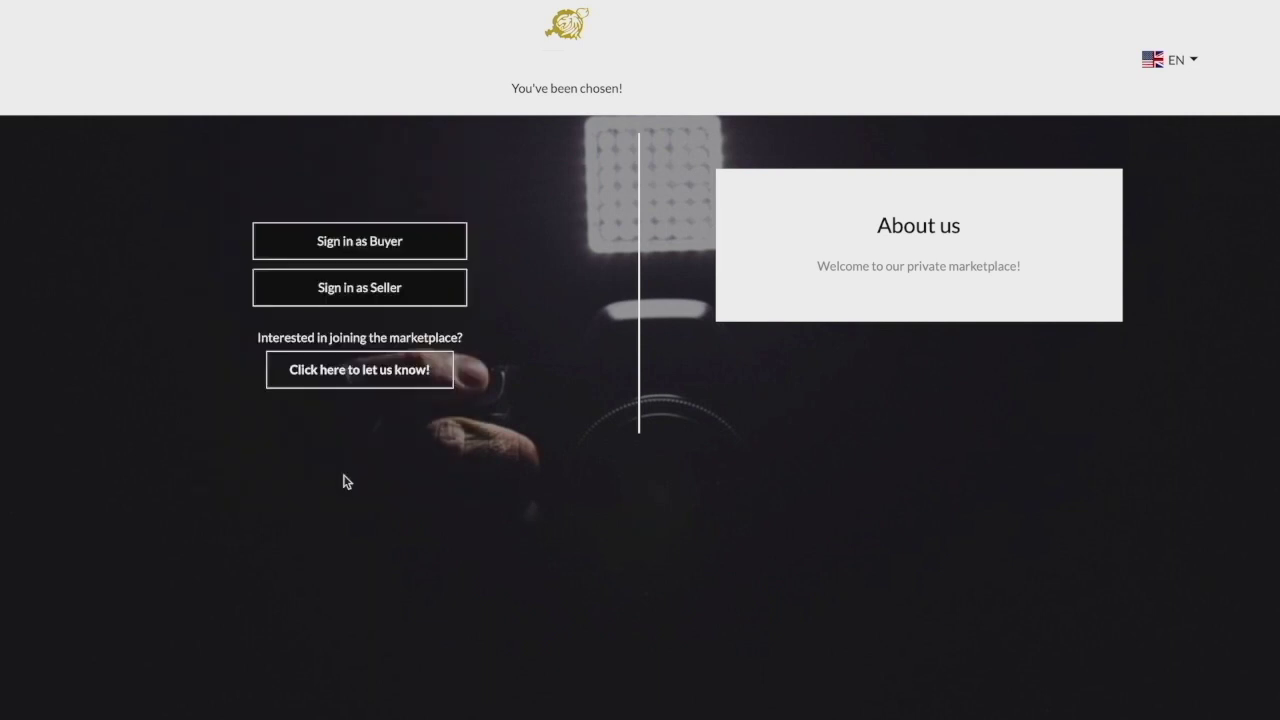
{"action": "left_click", "coordinate": [352, 300]}
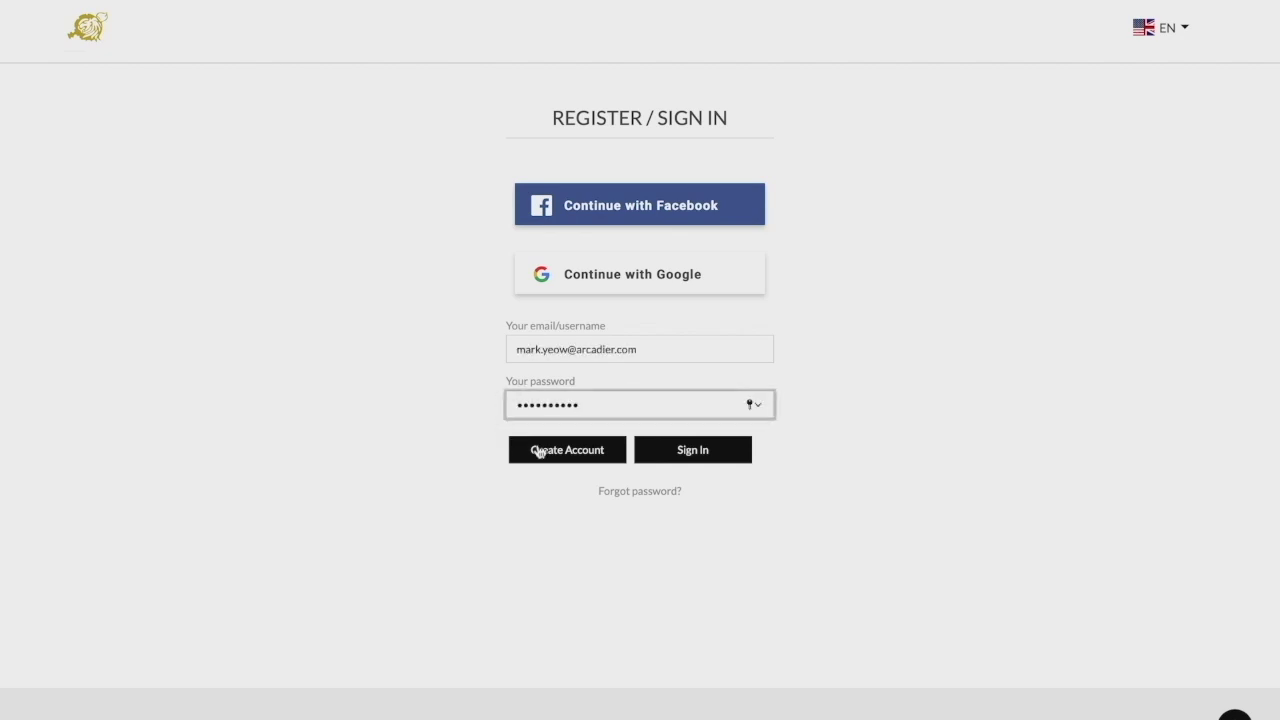
- Sign in as the seller and enter the first and last name in Settings
{"action": "left_click", "coordinate": [538, 451]}
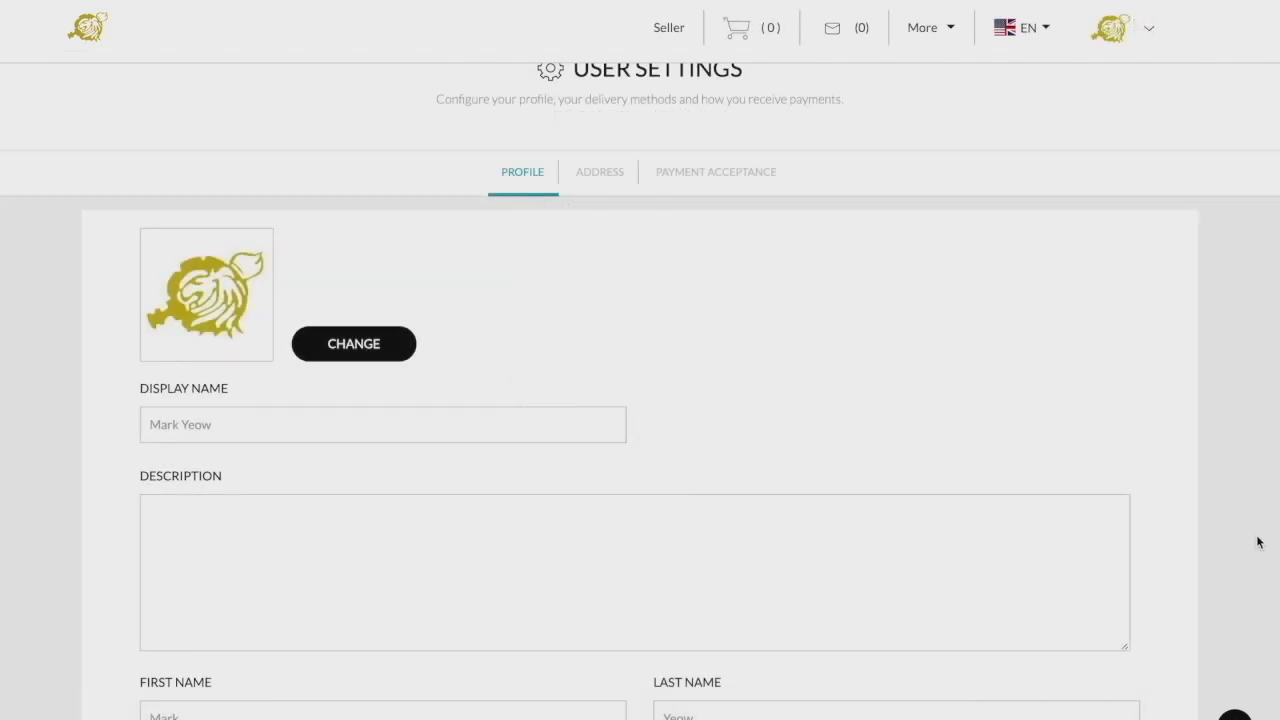
{"action": "left_click", "coordinate": [1112, 34]}
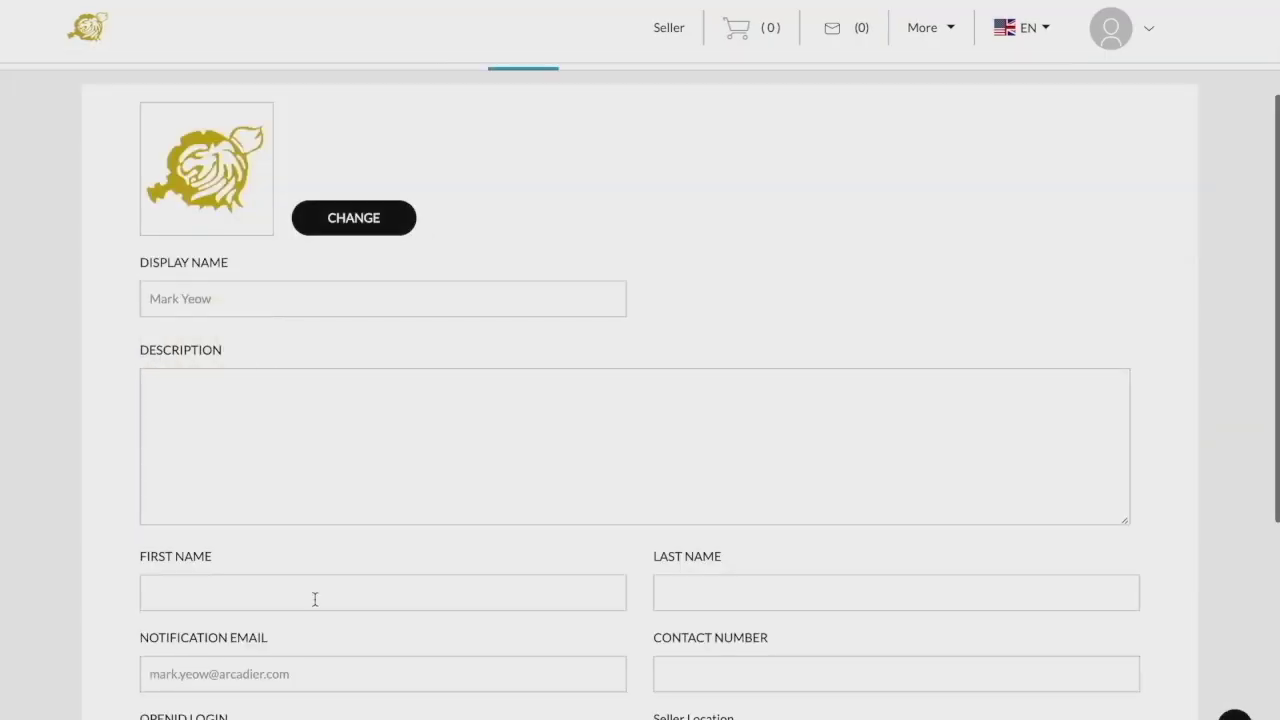
{"action": "left_click", "coordinate": [254, 583]}
{"action": "key", "text": "Tab"}
- Enter the seller's contact number and start selecting Singapore as seller location
{"action": "scroll", "coordinate": [640, 400], "scroll_direction": "down", "scroll_amount": 4}
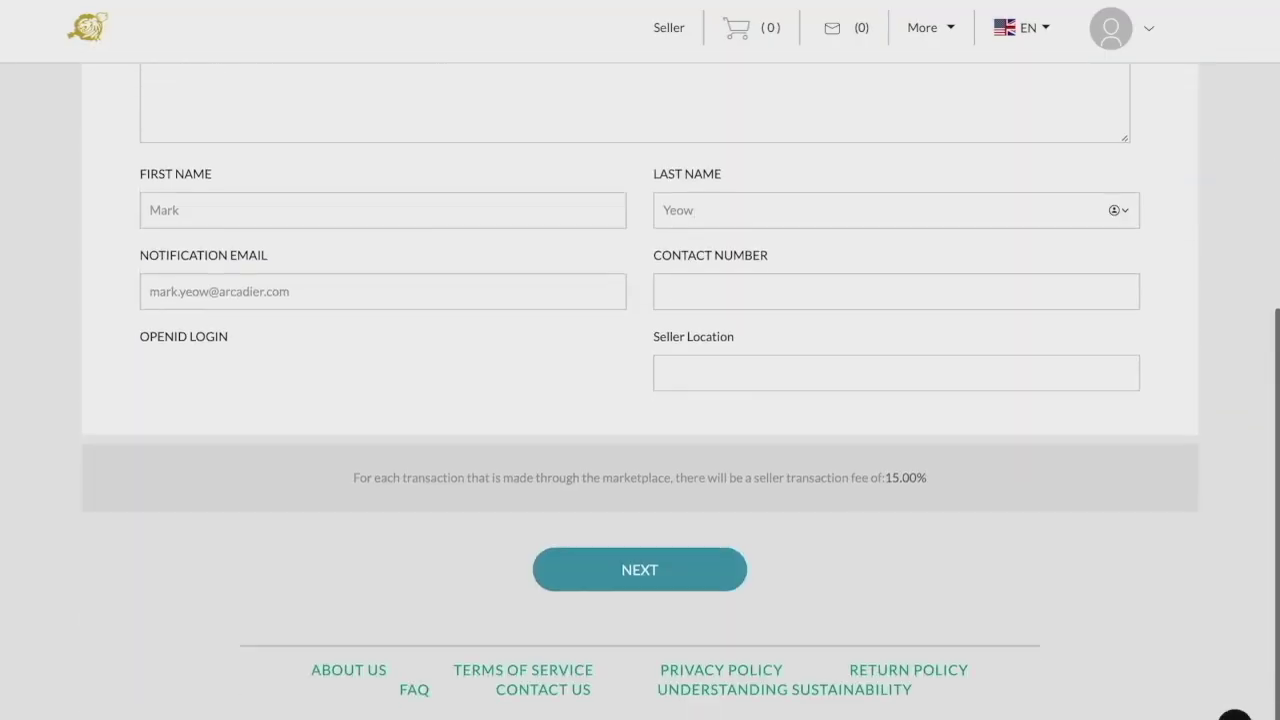
{"action": "scroll", "coordinate": [714, 408], "scroll_direction": "up", "scroll_amount": 1}
{"action": "left_click", "coordinate": [714, 405]}
{"action": "key", "text": "Tab"}
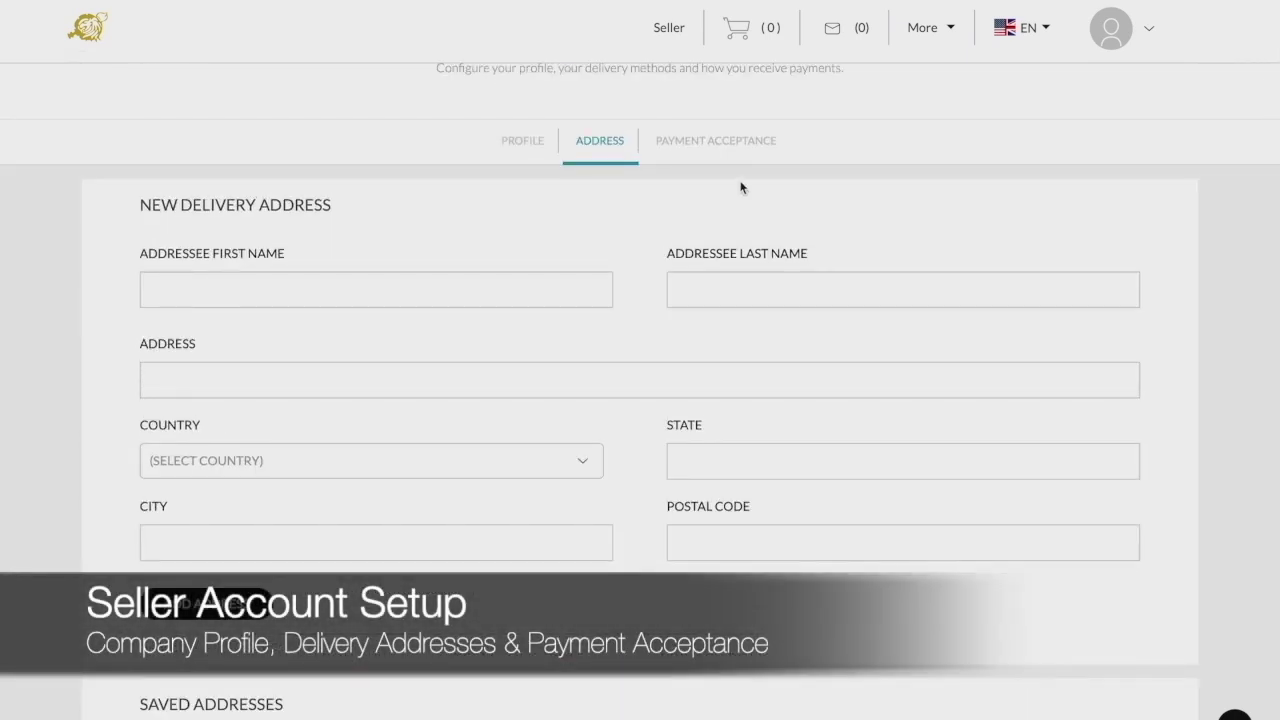
- Enter the addressee's full name in the New Delivery Address form, then view Payment Acceptance
{"action": "scroll", "coordinate": [603, 323], "scroll_direction": "down", "scroll_amount": 1}
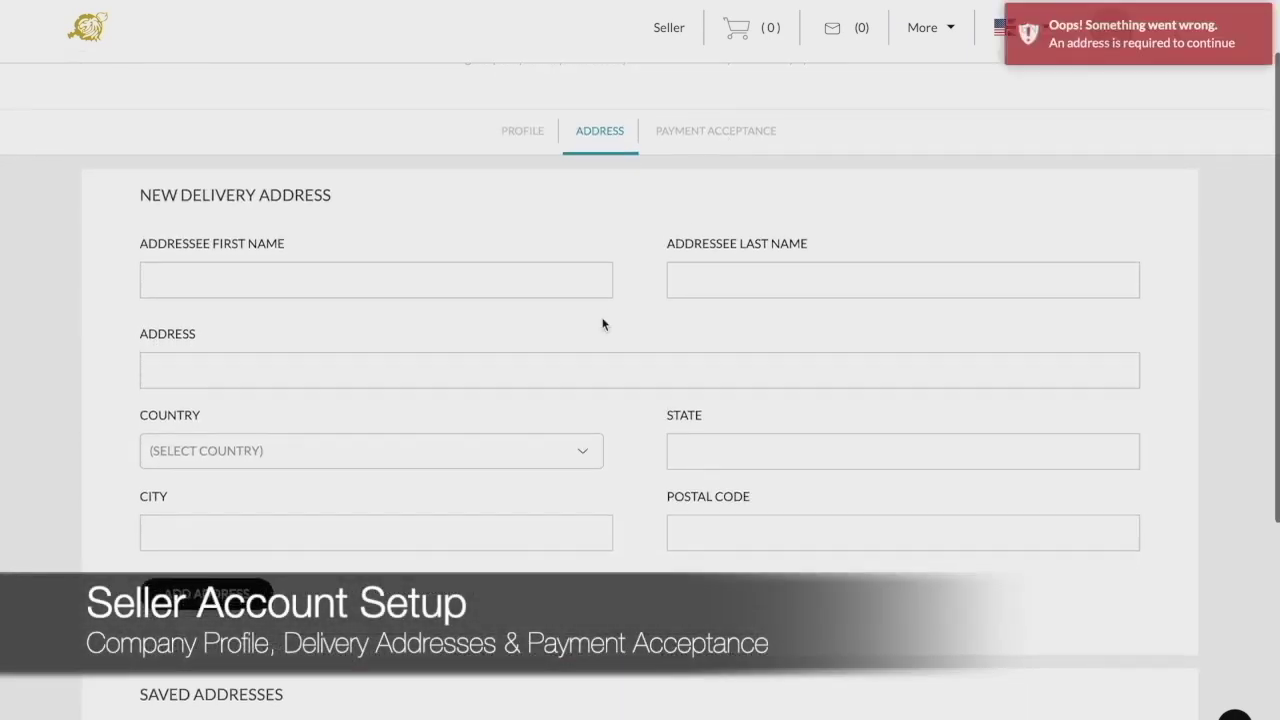
{"action": "left_click", "coordinate": [489, 254]}
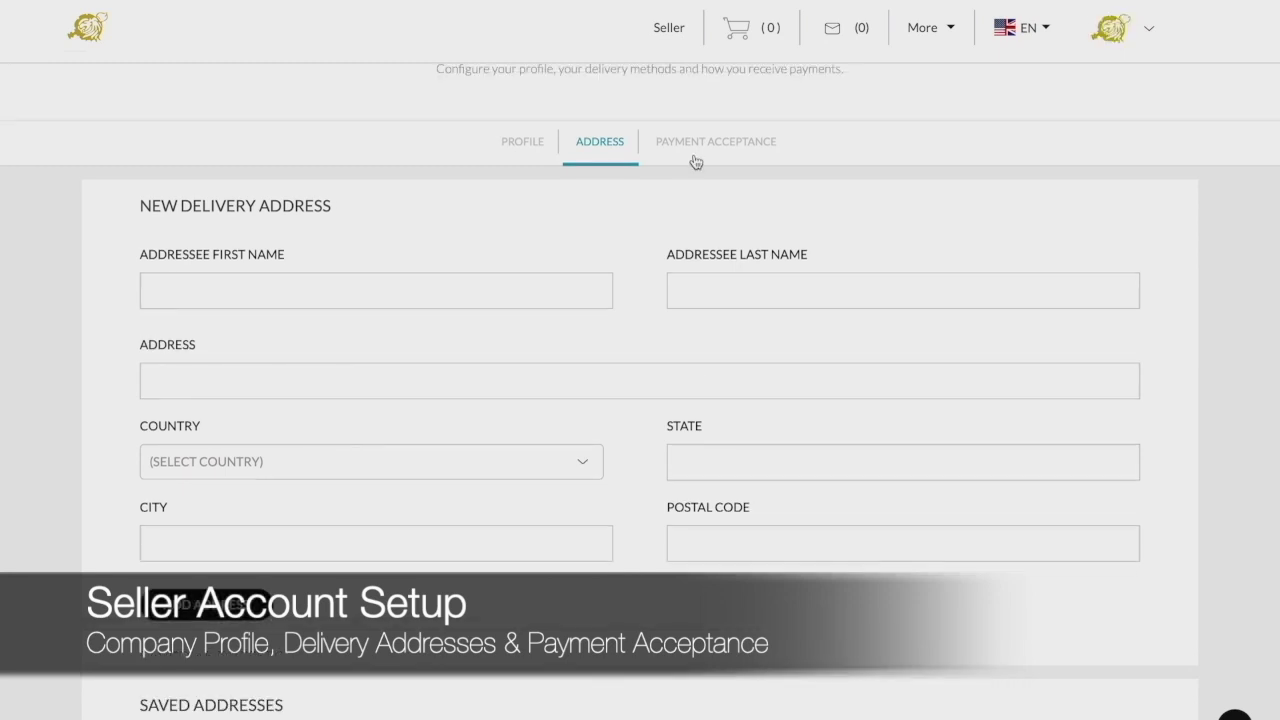
{"action": "scroll", "coordinate": [697, 160], "scroll_direction": "down", "scroll_amount": 1}
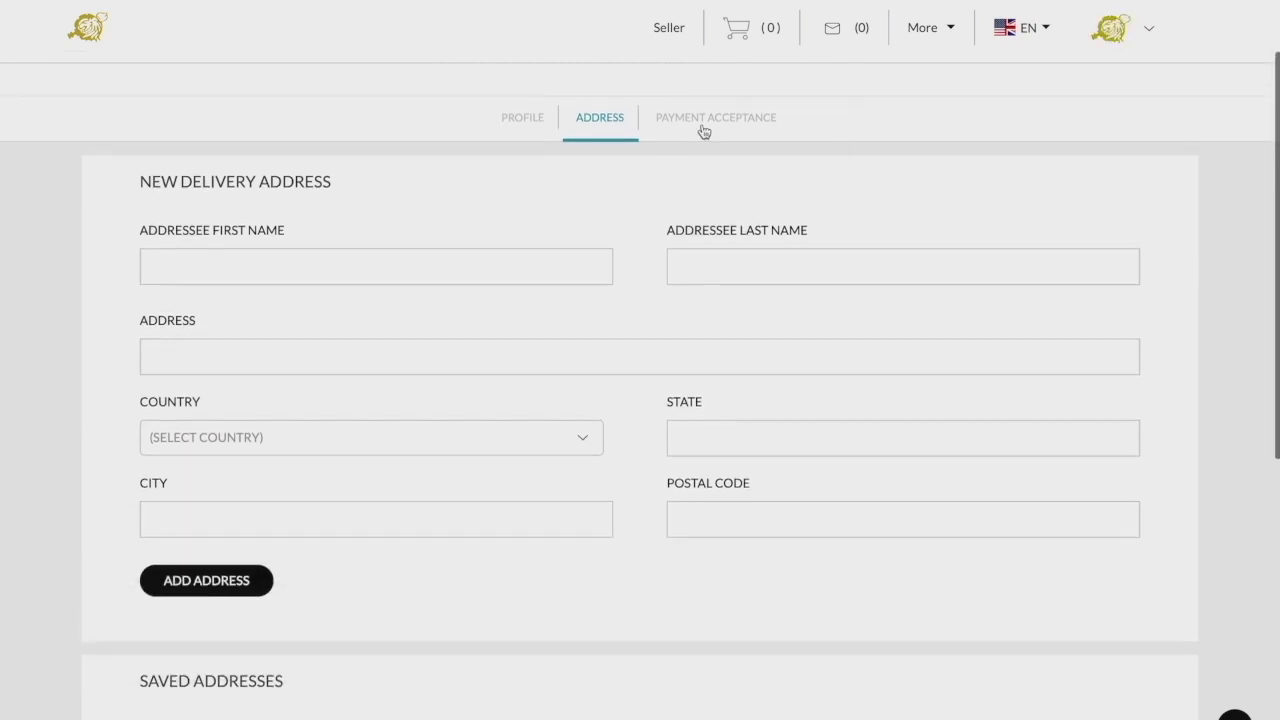
{"action": "left_click", "coordinate": [704, 124]}
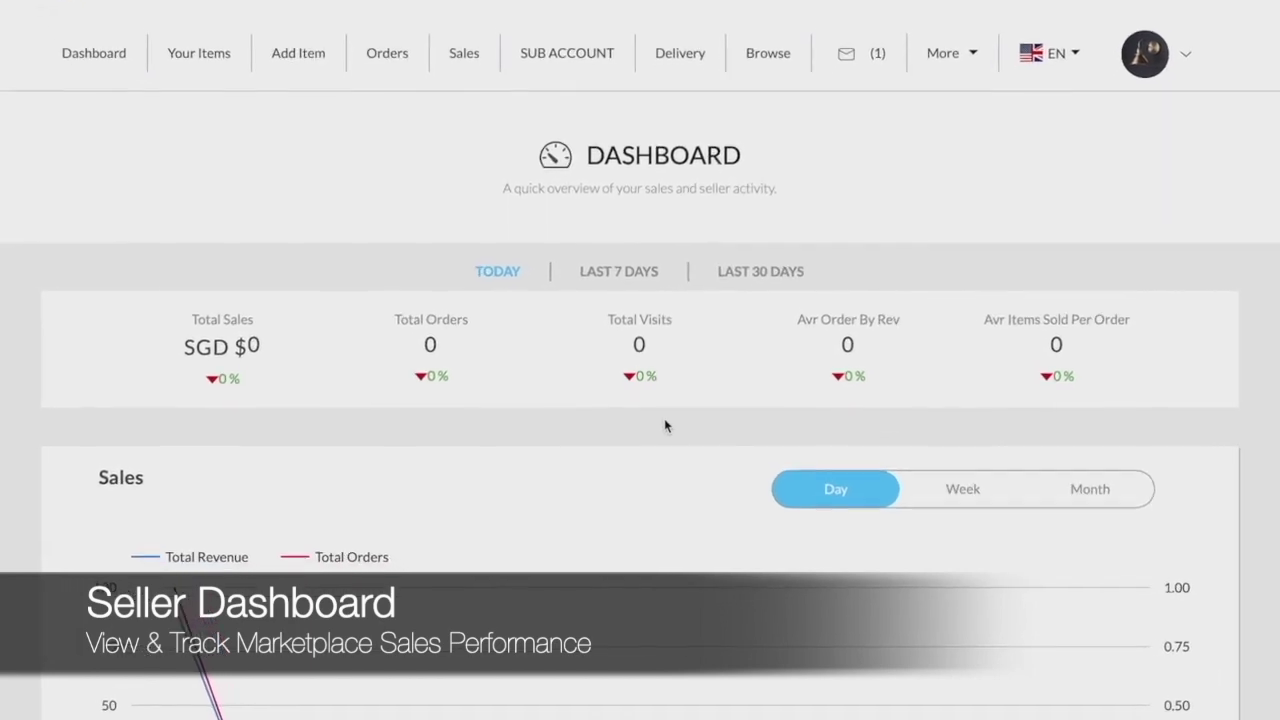
- Switch the Sales chart to Week, then Month, and scroll through the tables
{"action": "left_click", "coordinate": [975, 496]}
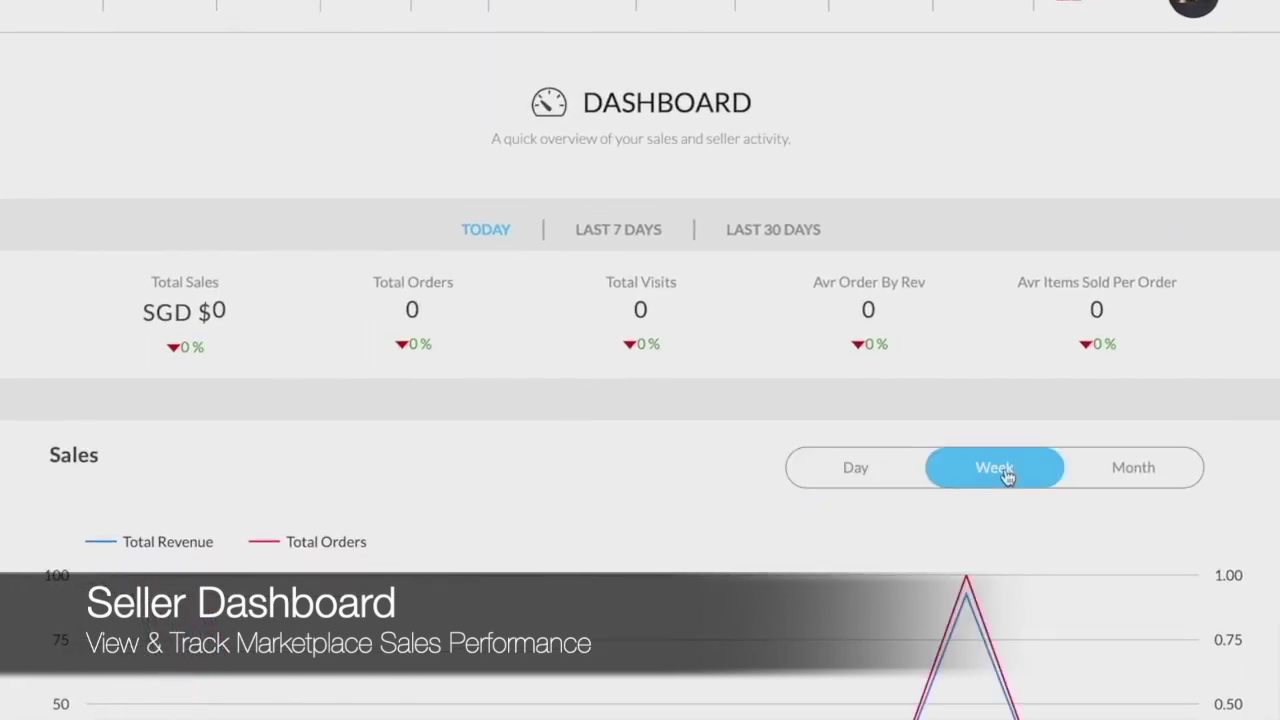
{"action": "left_click", "coordinate": [1111, 470]}
{"action": "scroll", "coordinate": [1111, 474], "scroll_direction": "down", "scroll_amount": 3}
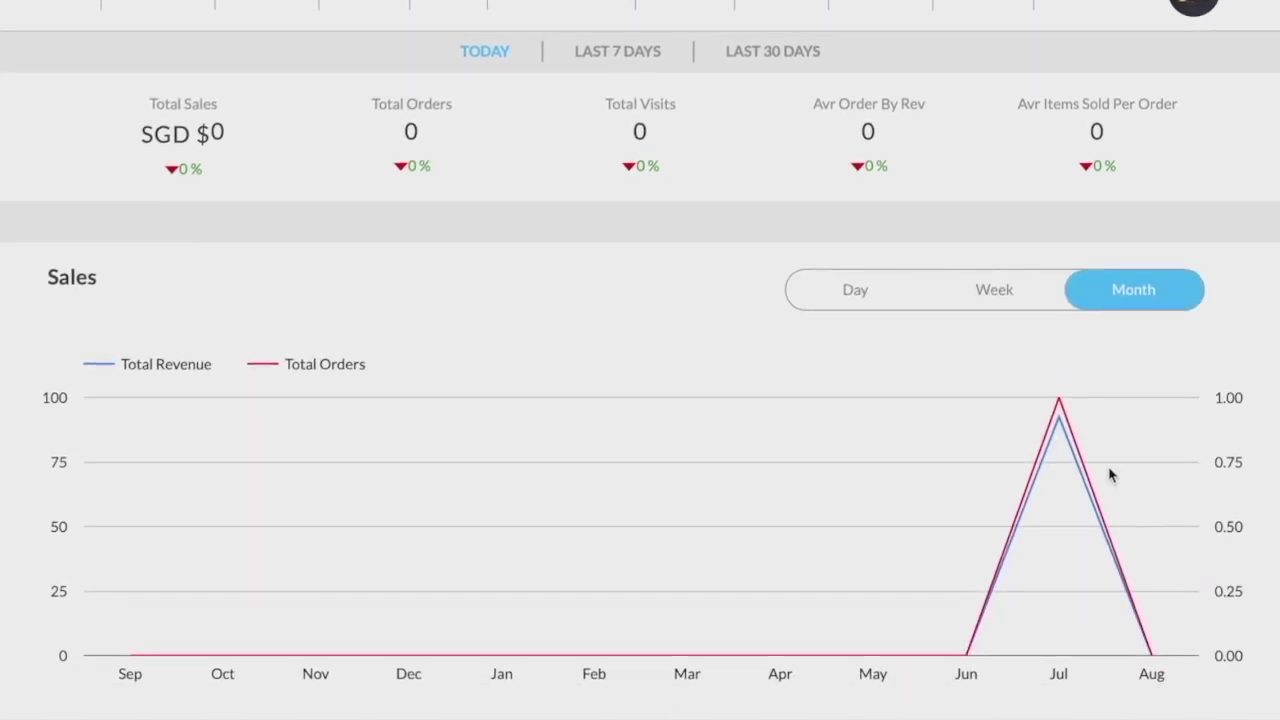
{"action": "scroll", "coordinate": [1109, 474], "scroll_direction": "down", "scroll_amount": 7}
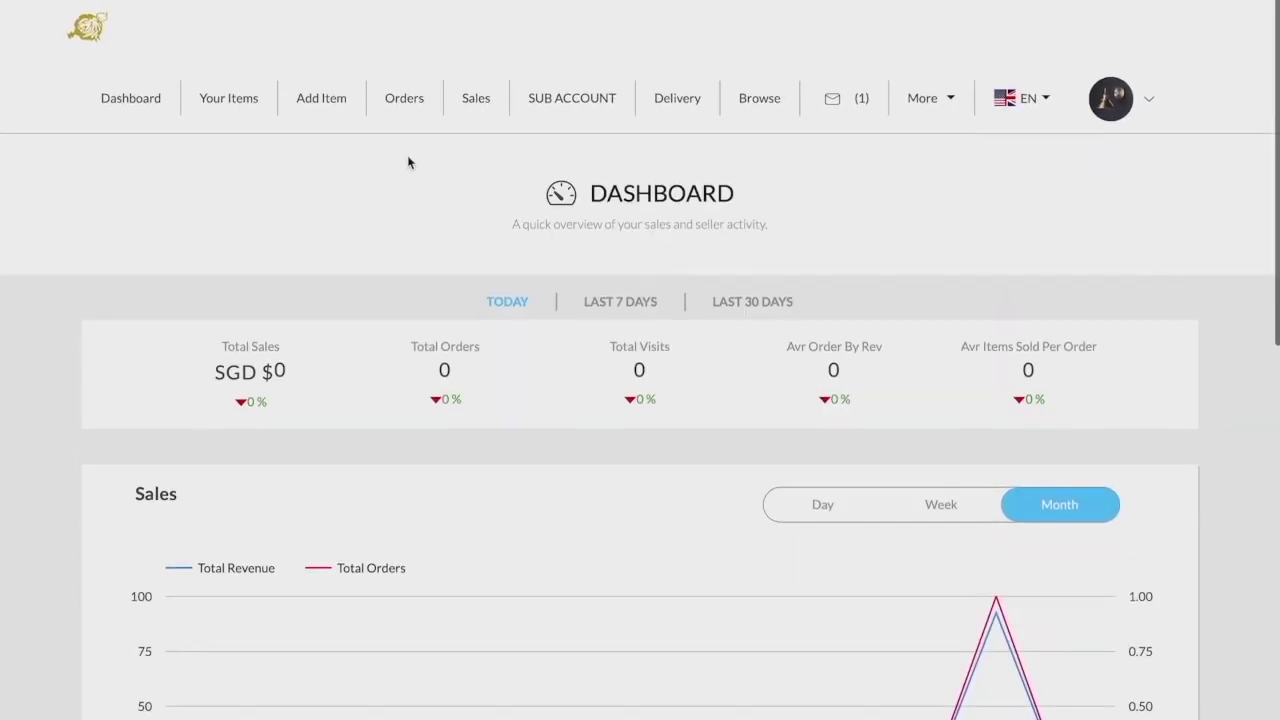
- Set the Sony ILCE-7M3K listing to not purchasable and review its edit form
{"action": "left_click", "coordinate": [236, 118]}
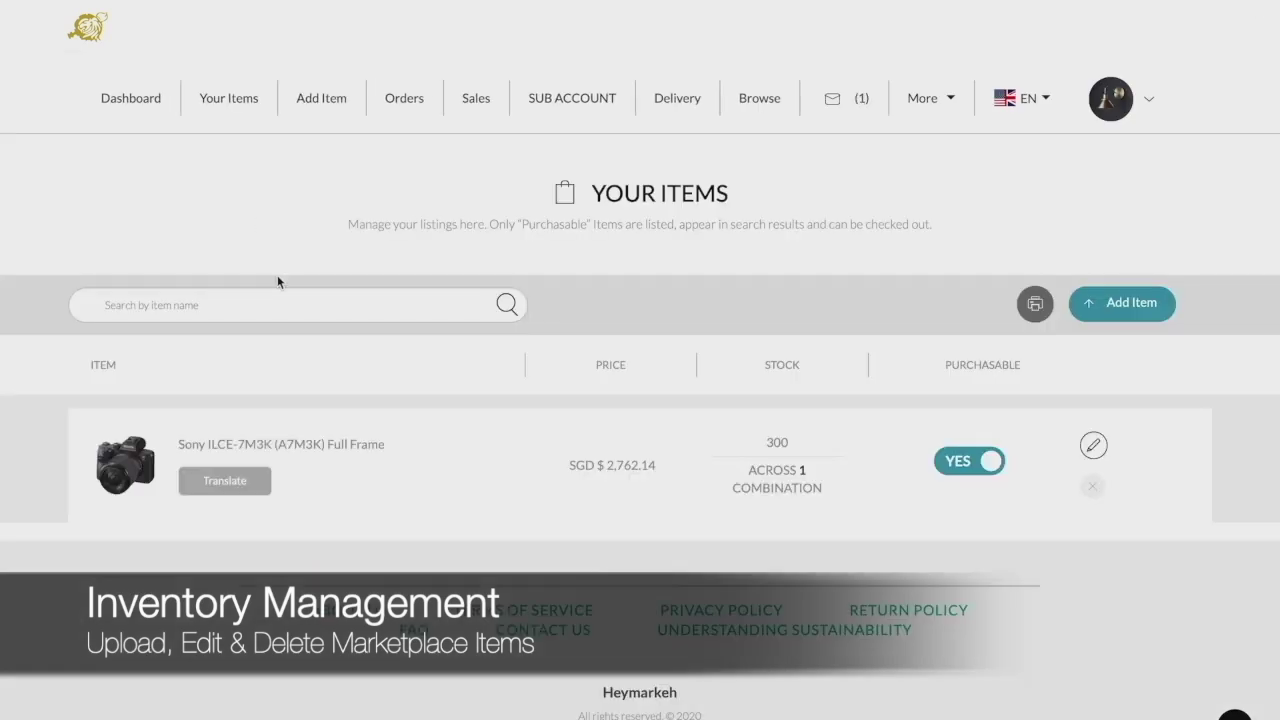
{"action": "left_click", "coordinate": [994, 465]}
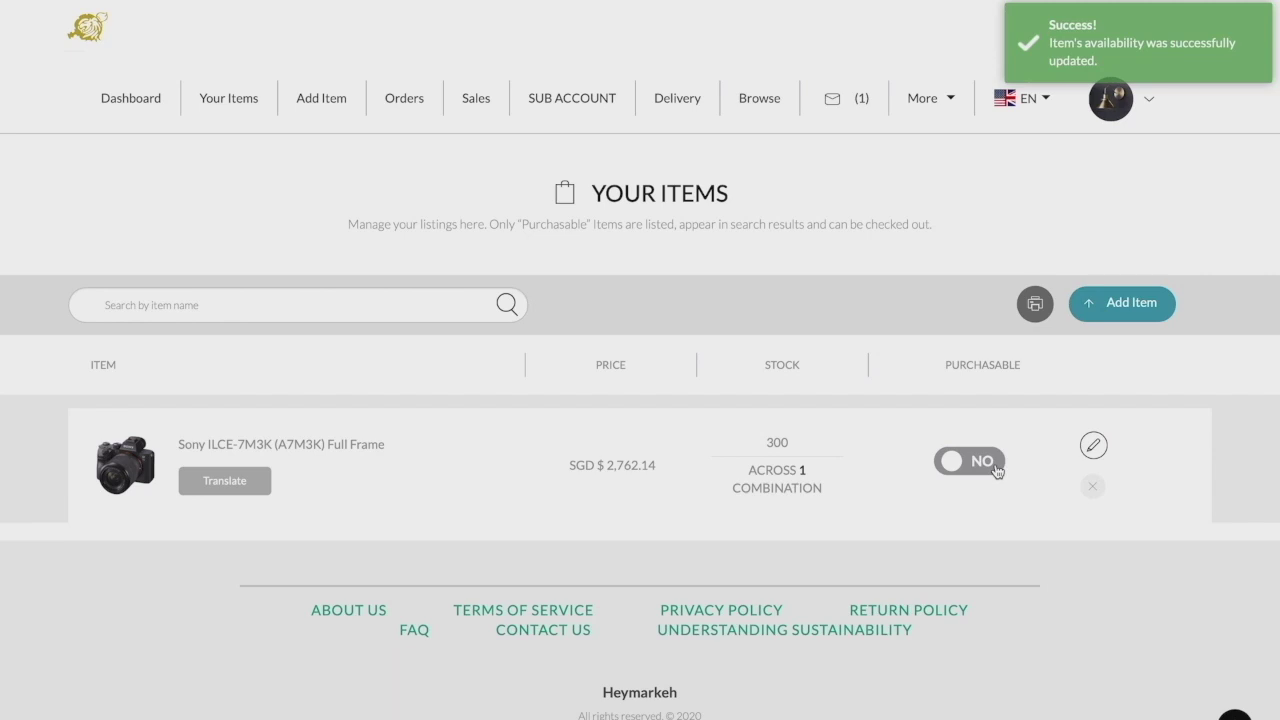
{"action": "left_click", "coordinate": [1095, 446]}
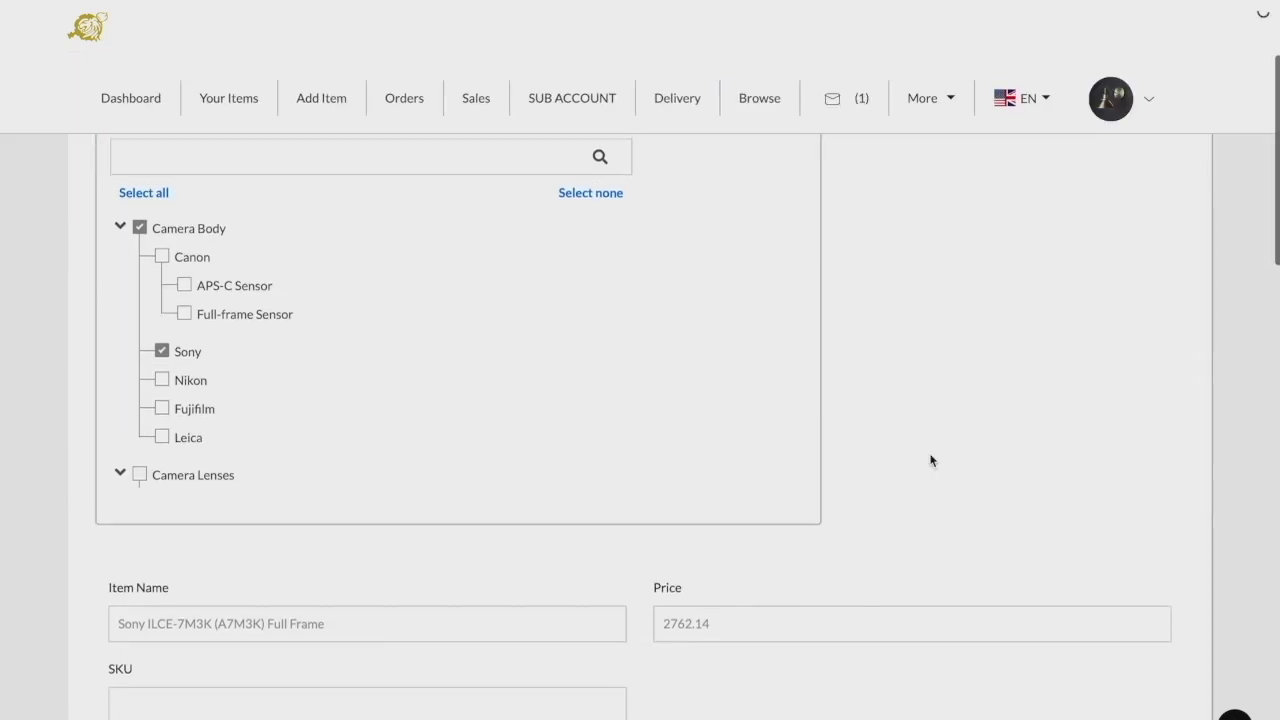
{"action": "scroll", "coordinate": [929, 457], "scroll_direction": "down", "scroll_amount": 4}
{"action": "scroll", "coordinate": [929, 459], "scroll_direction": "down", "scroll_amount": 3}
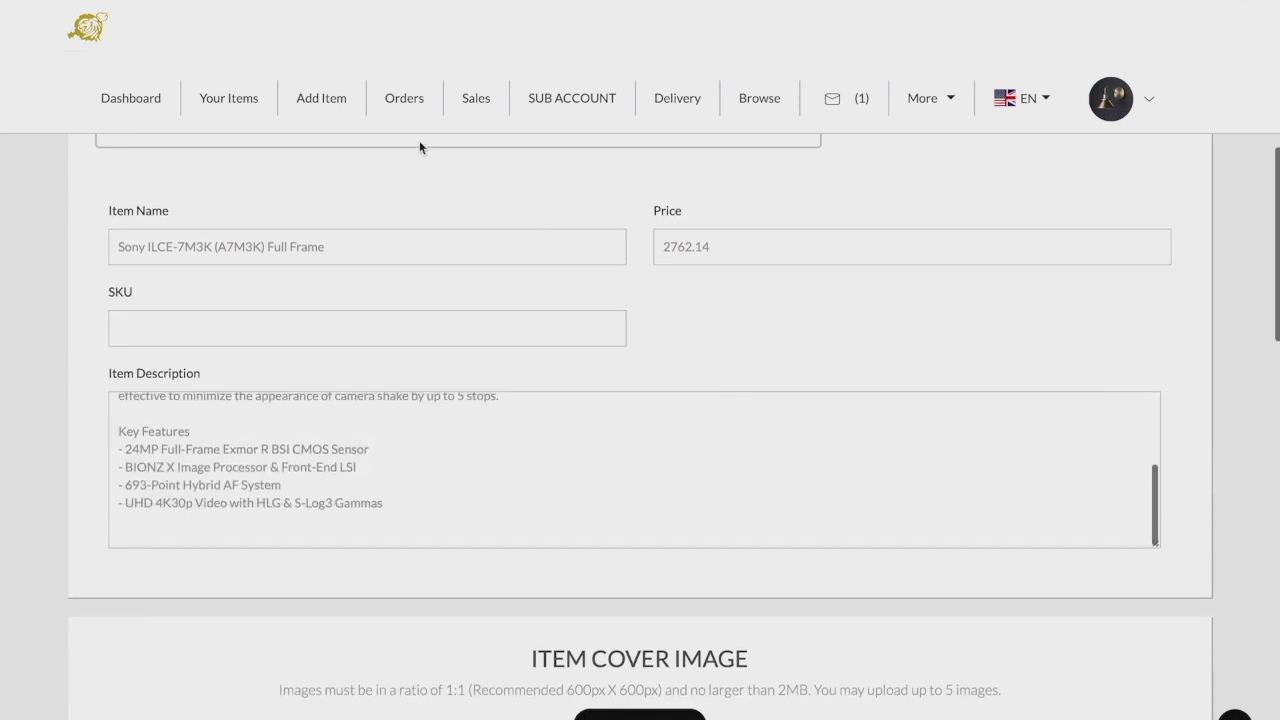
{"action": "left_click", "coordinate": [328, 108]}
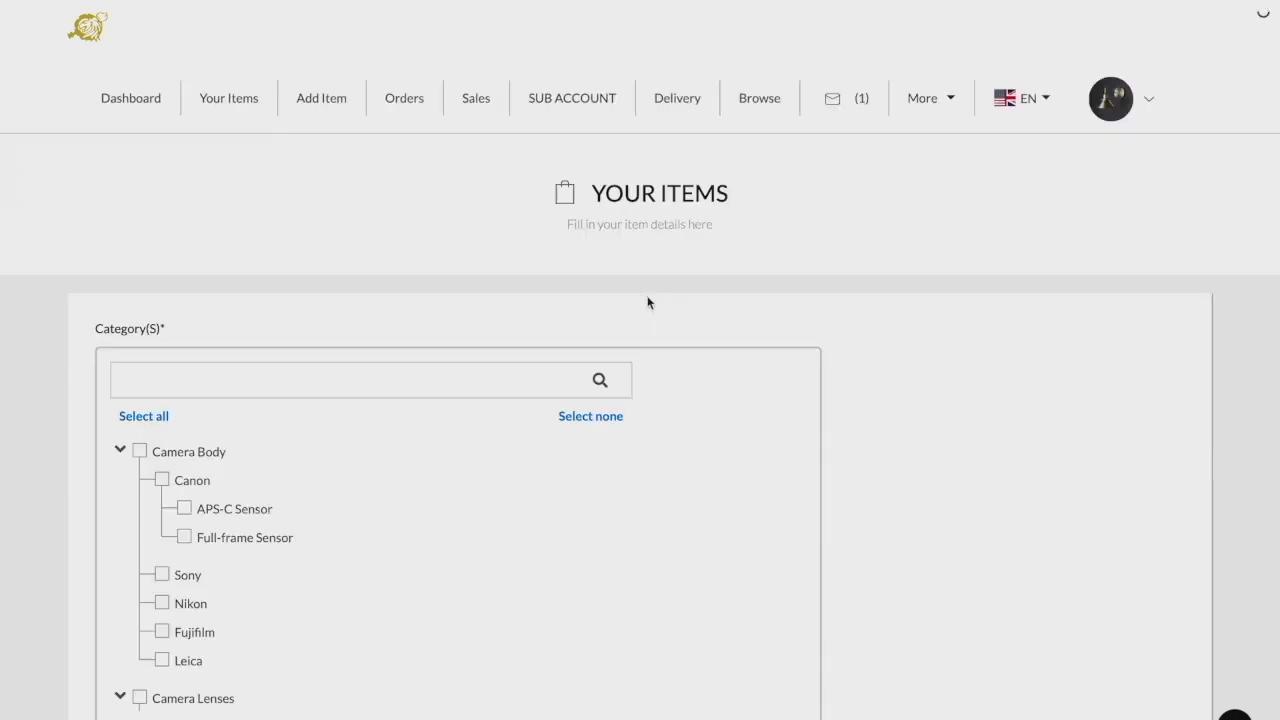
{"action": "scroll", "coordinate": [842, 384], "scroll_direction": "down", "scroll_amount": 2}
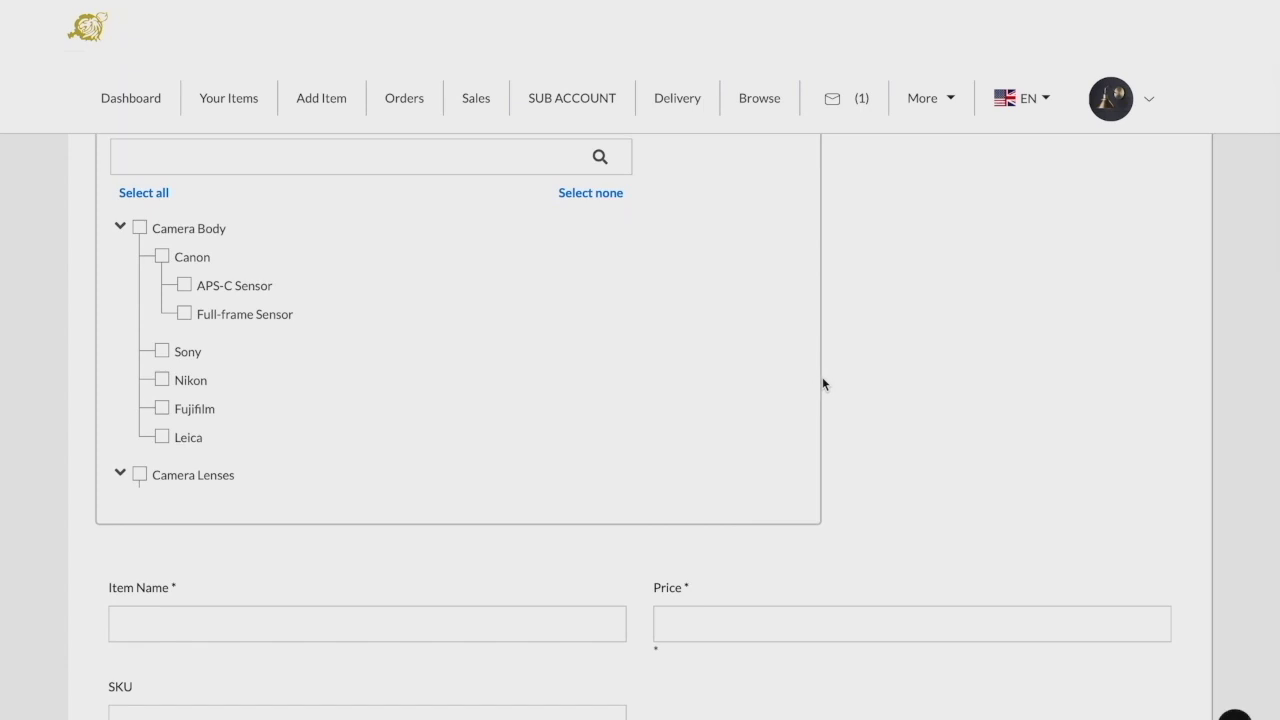
{"action": "scroll", "coordinate": [790, 382], "scroll_direction": "down", "scroll_amount": 3}
{"action": "scroll", "coordinate": [895, 393], "scroll_direction": "down", "scroll_amount": 1}
{"action": "scroll", "coordinate": [895, 393], "scroll_direction": "down", "scroll_amount": 2}
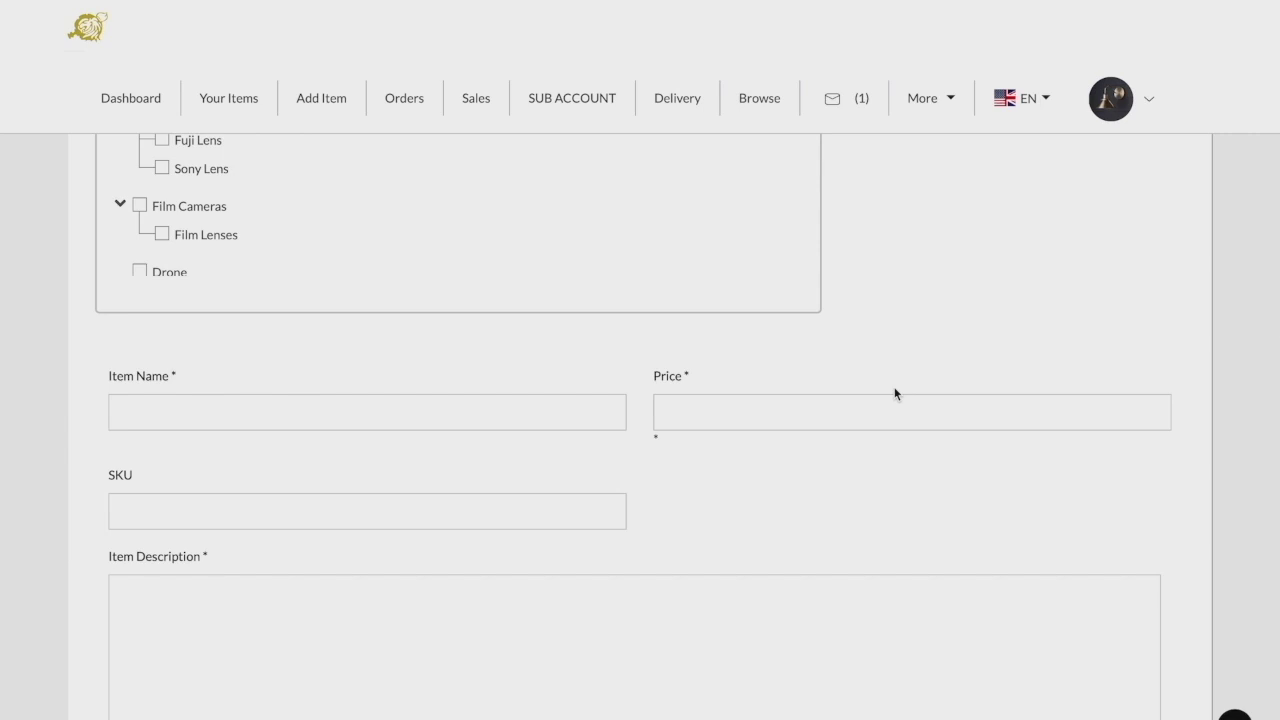
{"action": "scroll", "coordinate": [895, 393], "scroll_direction": "down", "scroll_amount": 6}
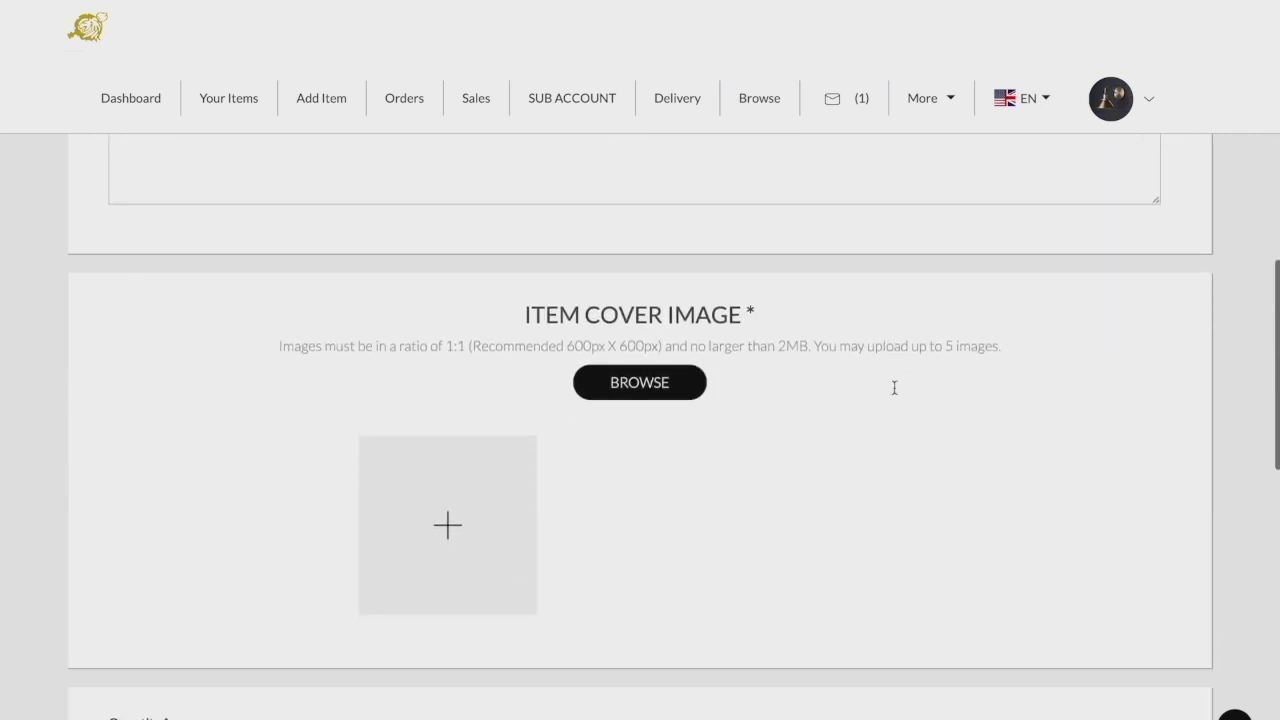
{"action": "scroll", "coordinate": [895, 393], "scroll_direction": "down", "scroll_amount": 5}
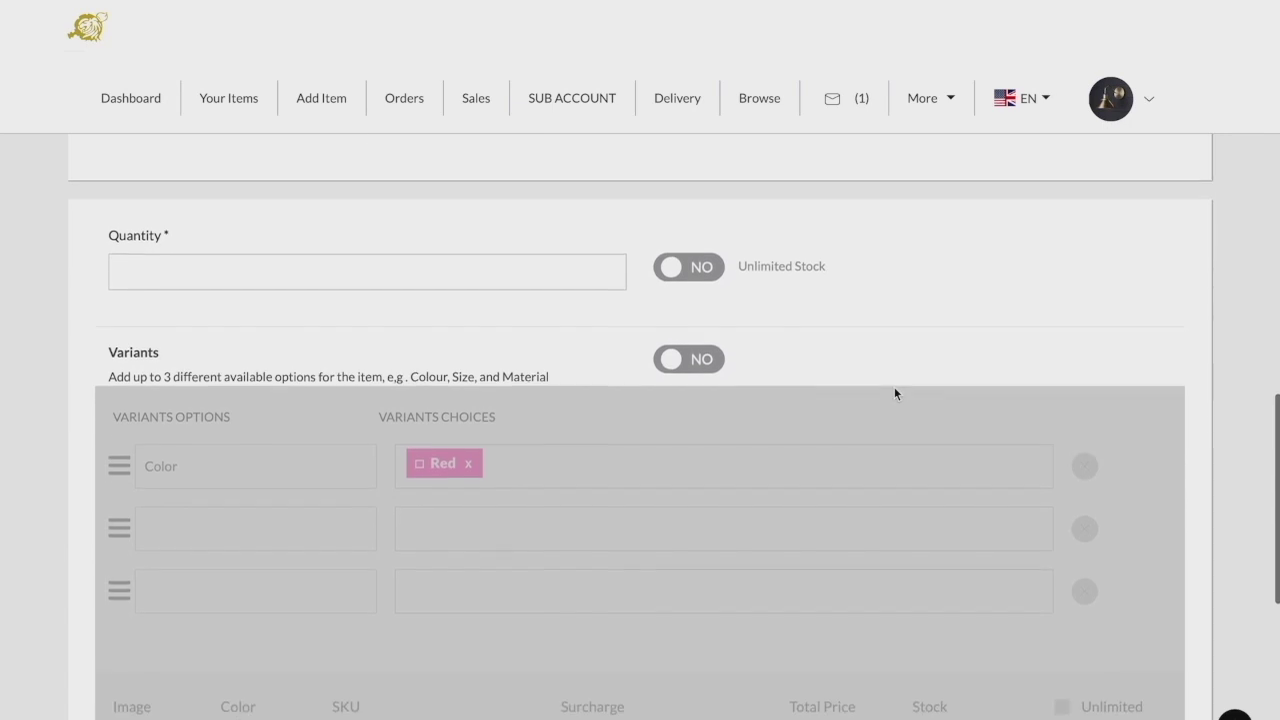
{"action": "scroll", "coordinate": [894, 390], "scroll_direction": "down", "scroll_amount": 1}
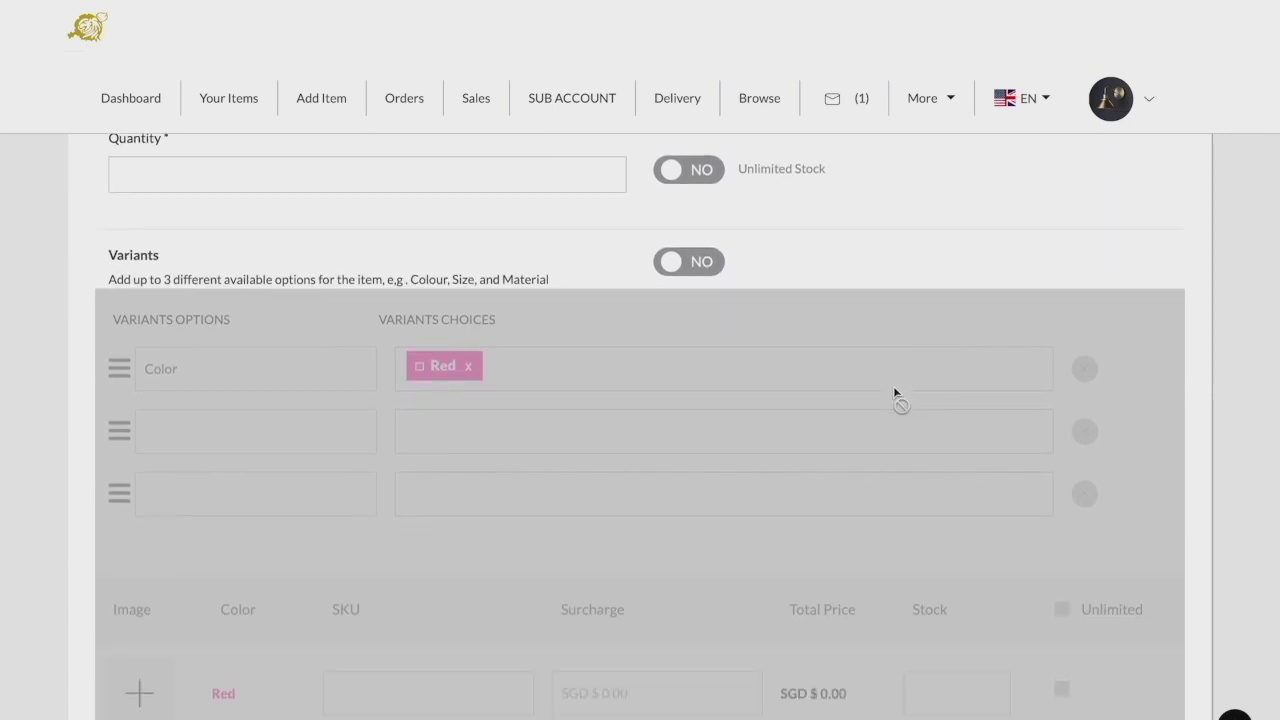
{"action": "scroll", "coordinate": [894, 390], "scroll_direction": "down", "scroll_amount": 4}
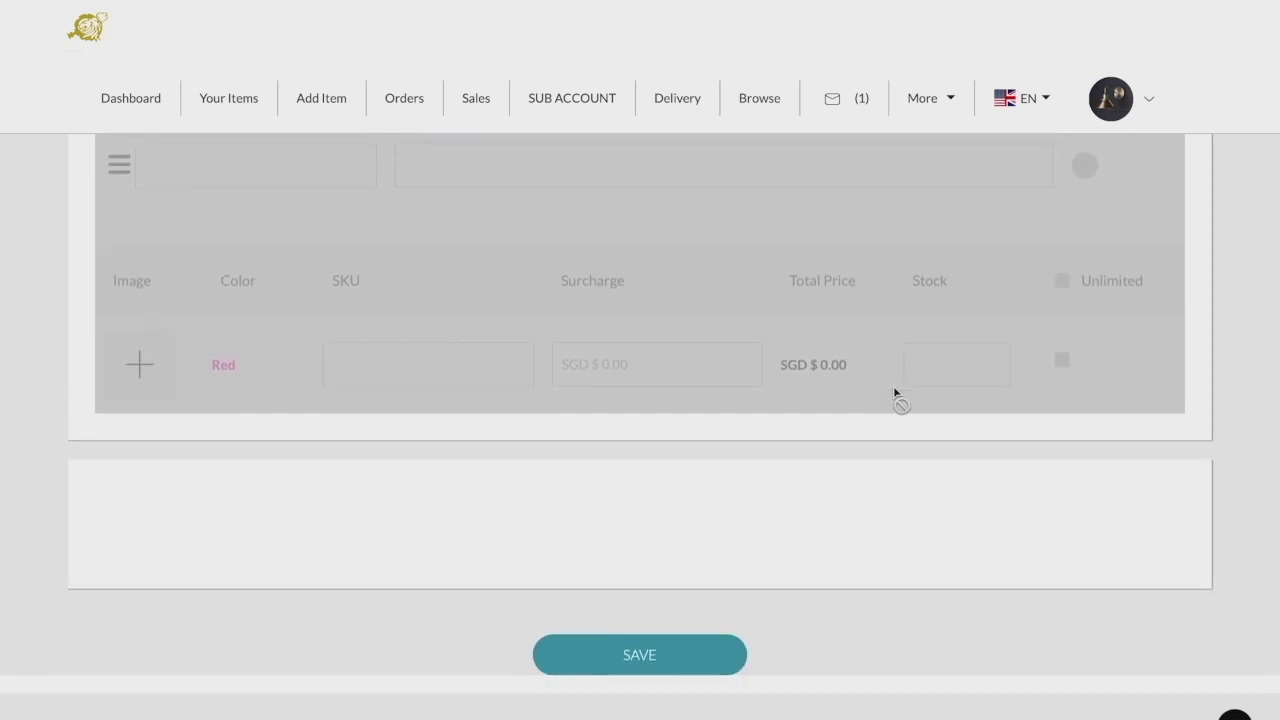
{"action": "scroll", "coordinate": [893, 386], "scroll_direction": "up", "scroll_amount": 3}
{"action": "scroll", "coordinate": [893, 386], "scroll_direction": "up", "scroll_amount": 1}
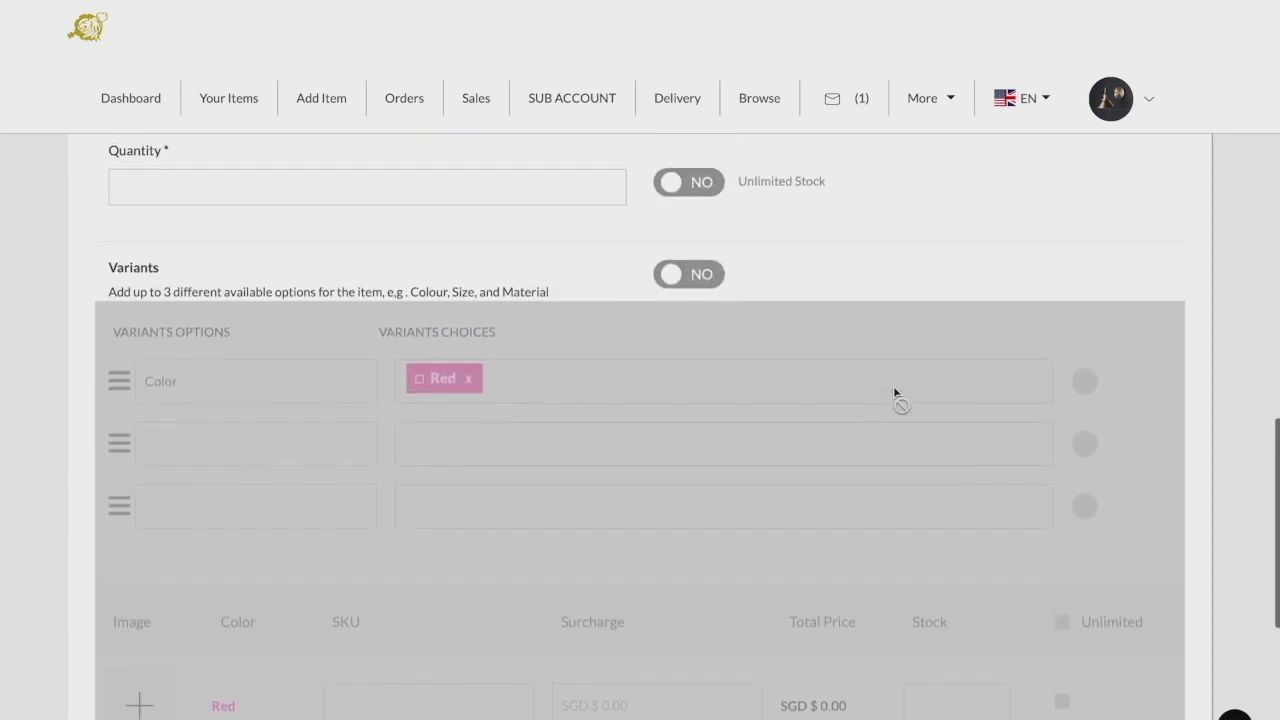
{"action": "scroll", "coordinate": [893, 386], "scroll_direction": "up", "scroll_amount": 2}
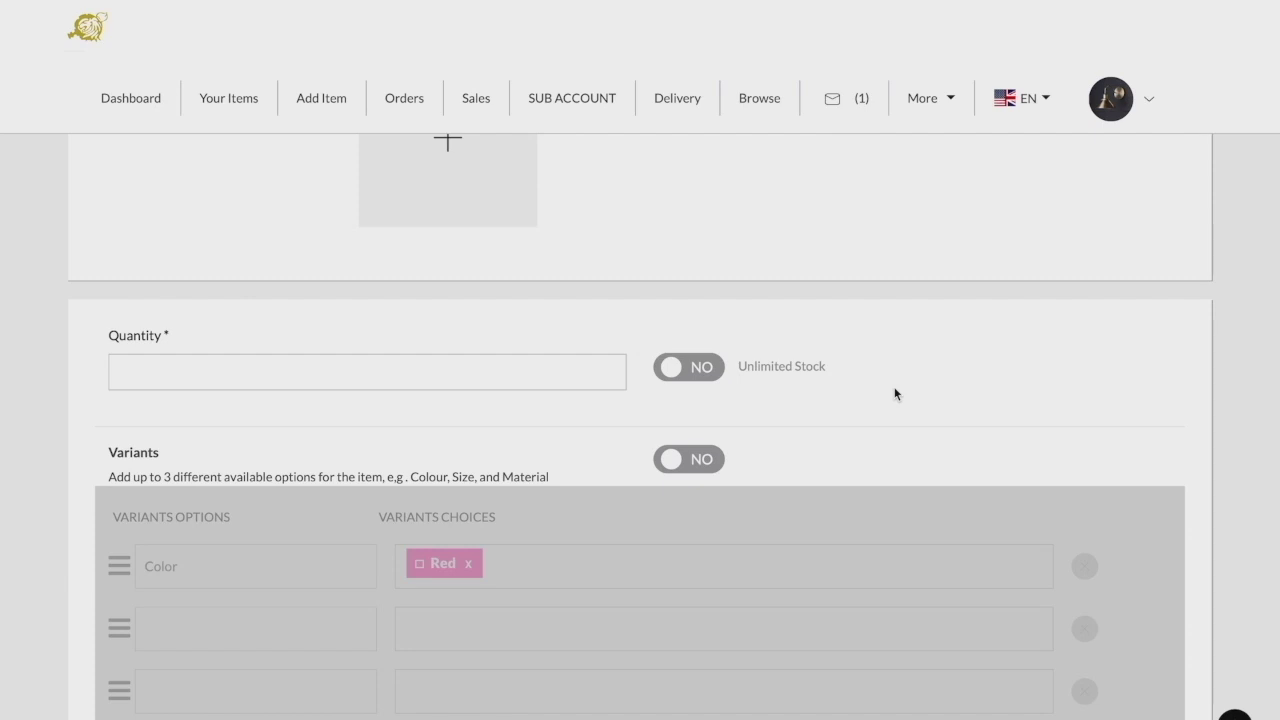
- Turn on variants and add Blue and Green as Color choices
{"action": "left_click", "coordinate": [708, 458]}
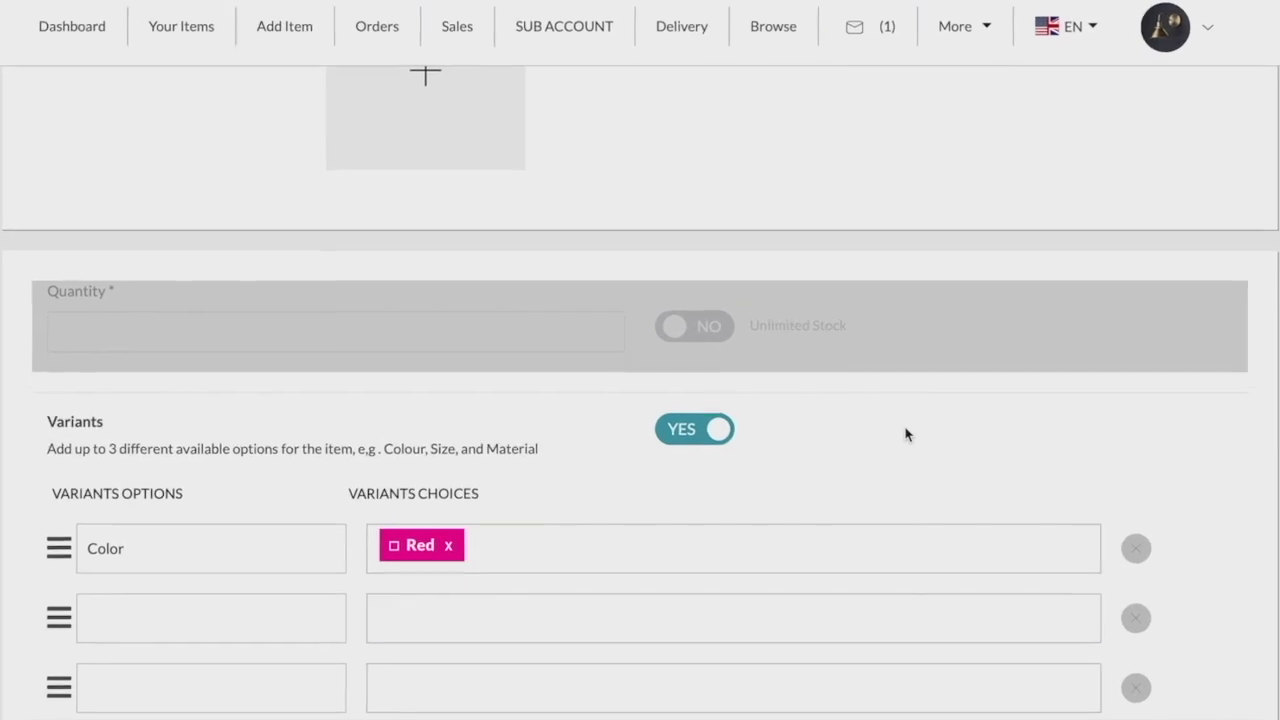
{"action": "scroll", "coordinate": [905, 434], "scroll_direction": "down", "scroll_amount": 1}
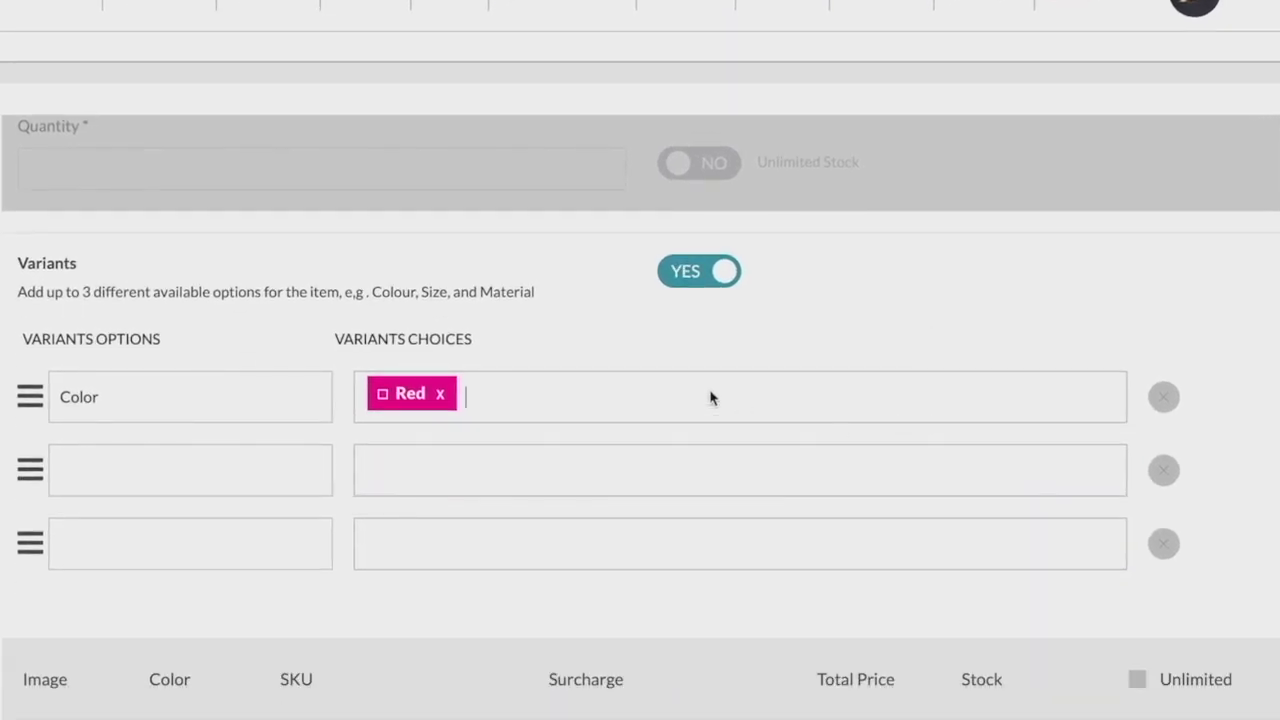
{"action": "type", "text": "blue"}
{"action": "key", "text": "Return"}
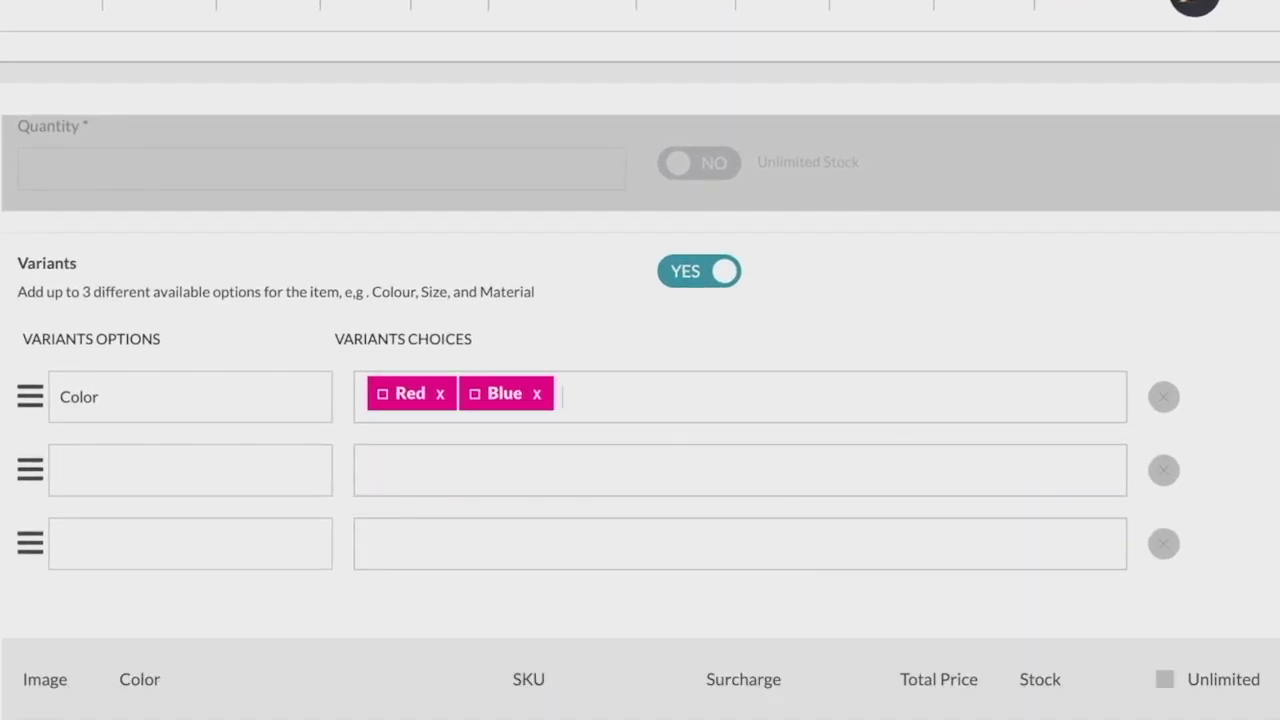
{"action": "type", "text": "green"}
{"action": "key", "text": "Return"}
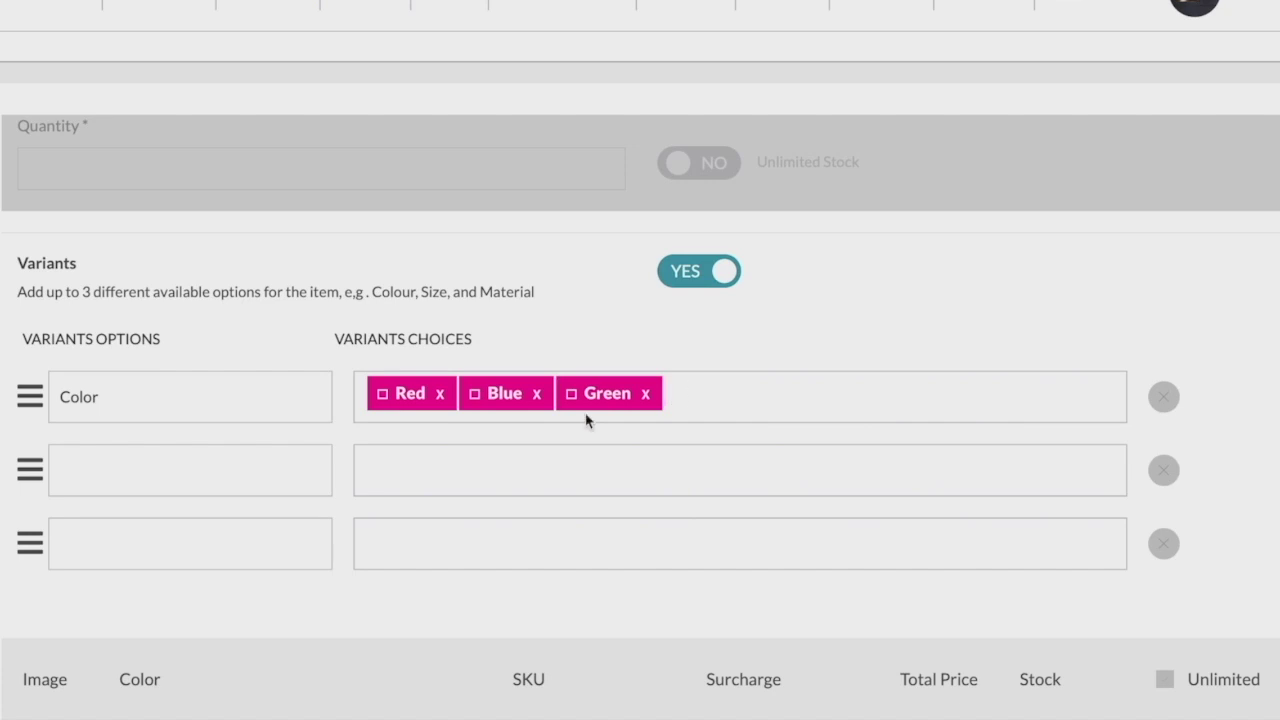
- Add a 'size' variant option with choices S, M and L
{"action": "left_click", "coordinate": [252, 462]}
{"action": "type", "text": "size"}
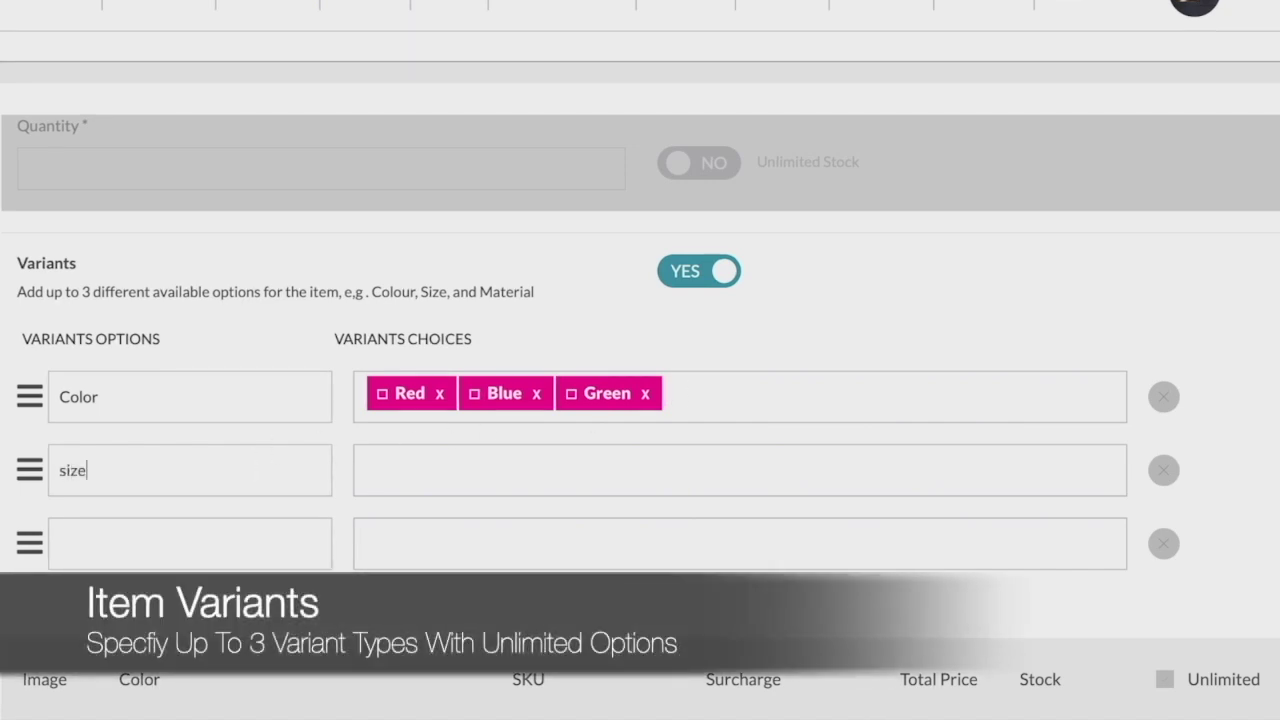
{"action": "left_click", "coordinate": [416, 481]}
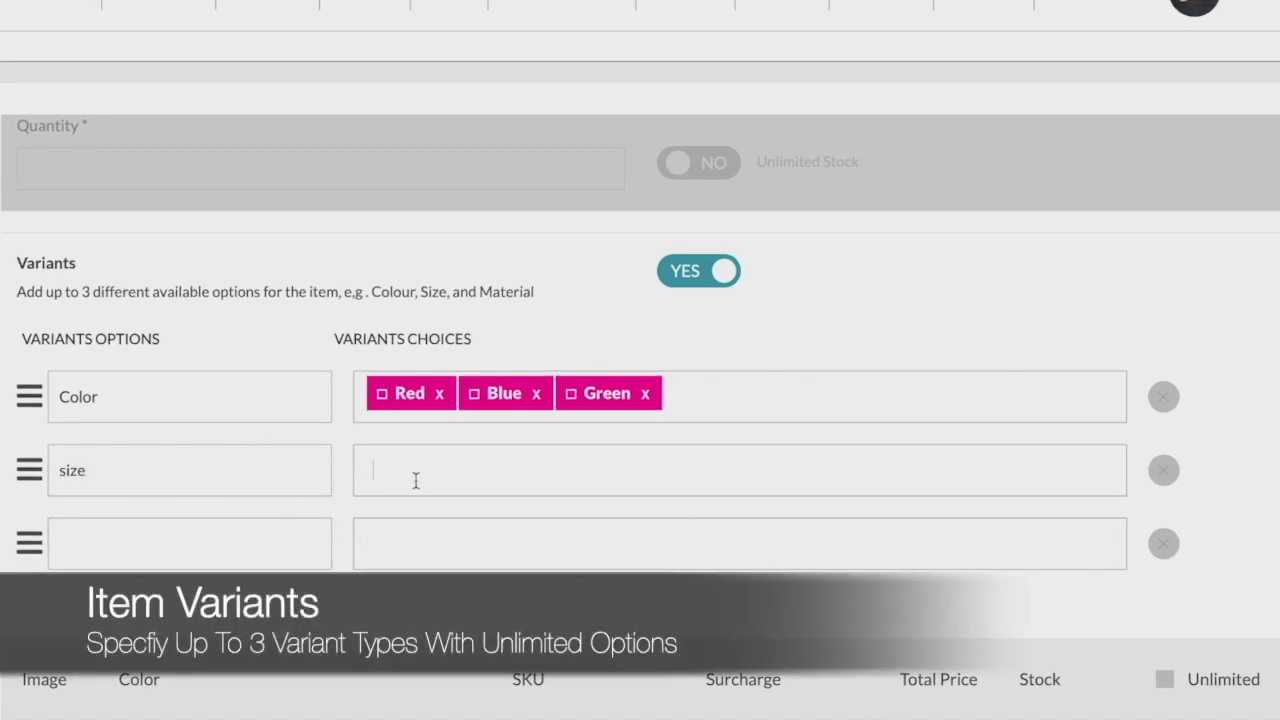
{"action": "type", "text": "S"}
{"action": "key", "text": "Return"}
{"action": "type", "text": "M"}
{"action": "key", "text": "Return"}
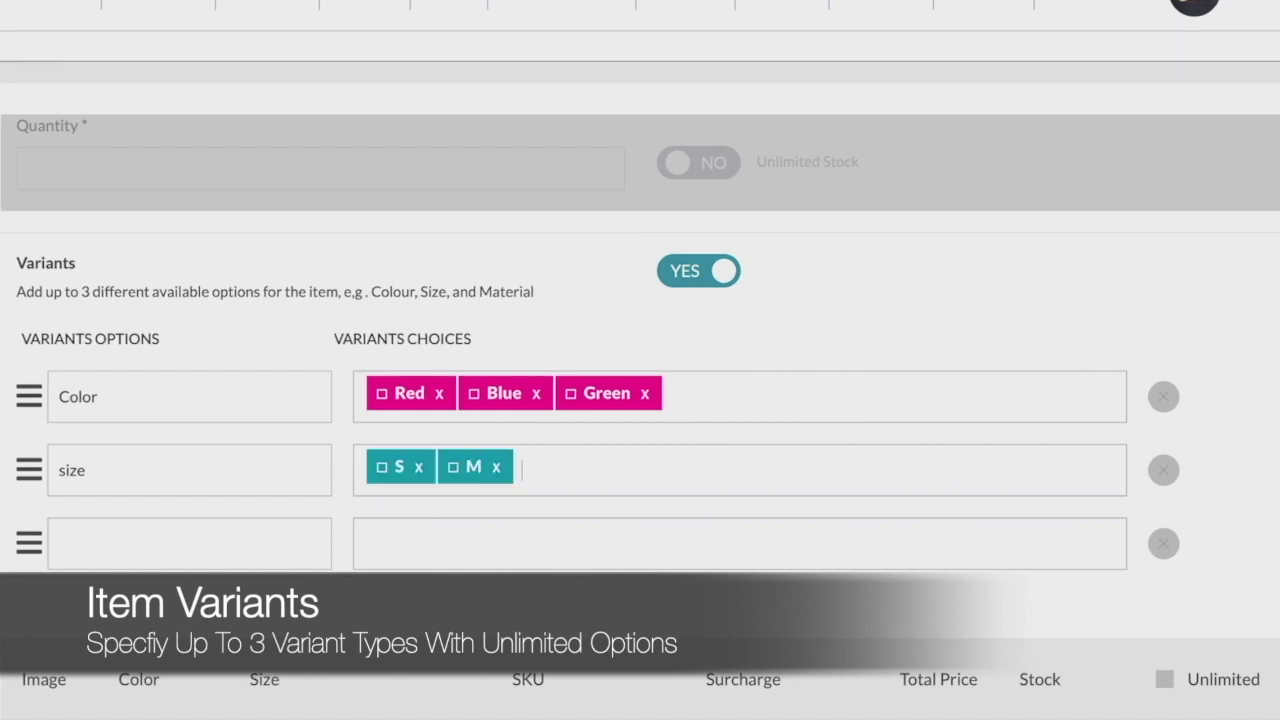
{"action": "type", "text": "L"}
{"action": "key", "text": "Return"}
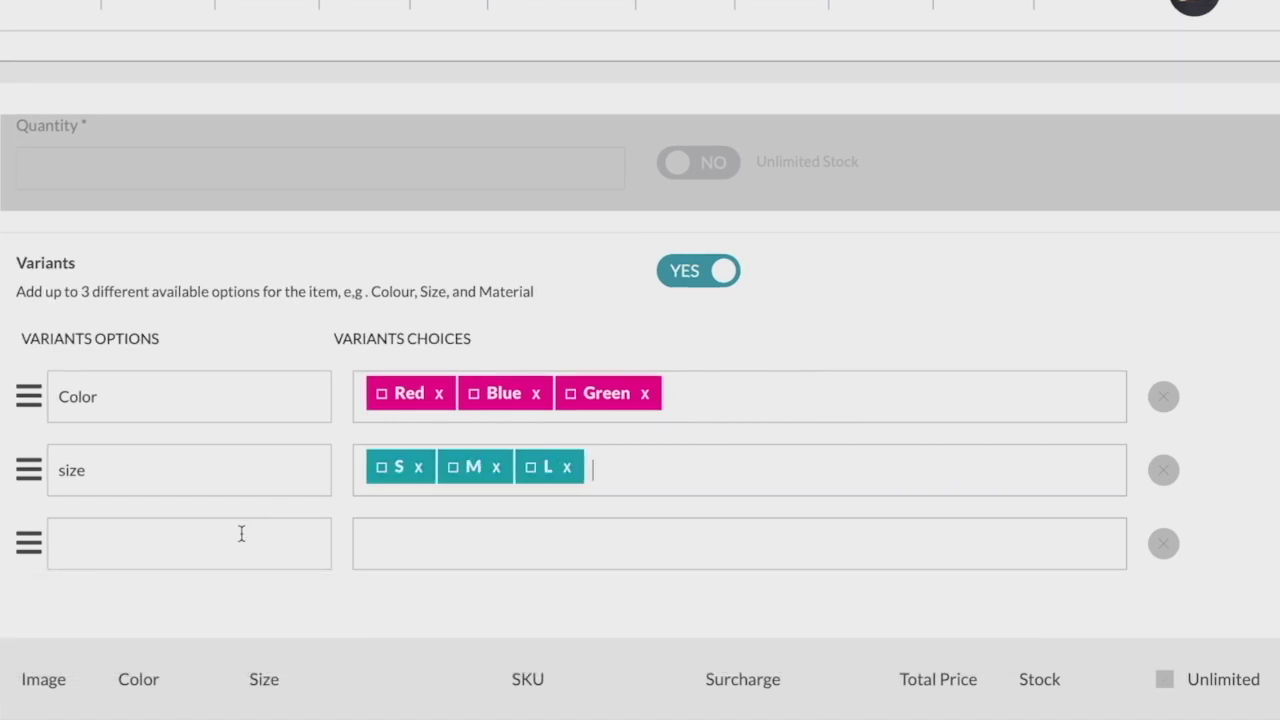
- Add 'Scents' as a third option and give the Red/S variant unlimited stock
{"action": "left_click", "coordinate": [241, 534]}
{"action": "type", "text": "Scents"}
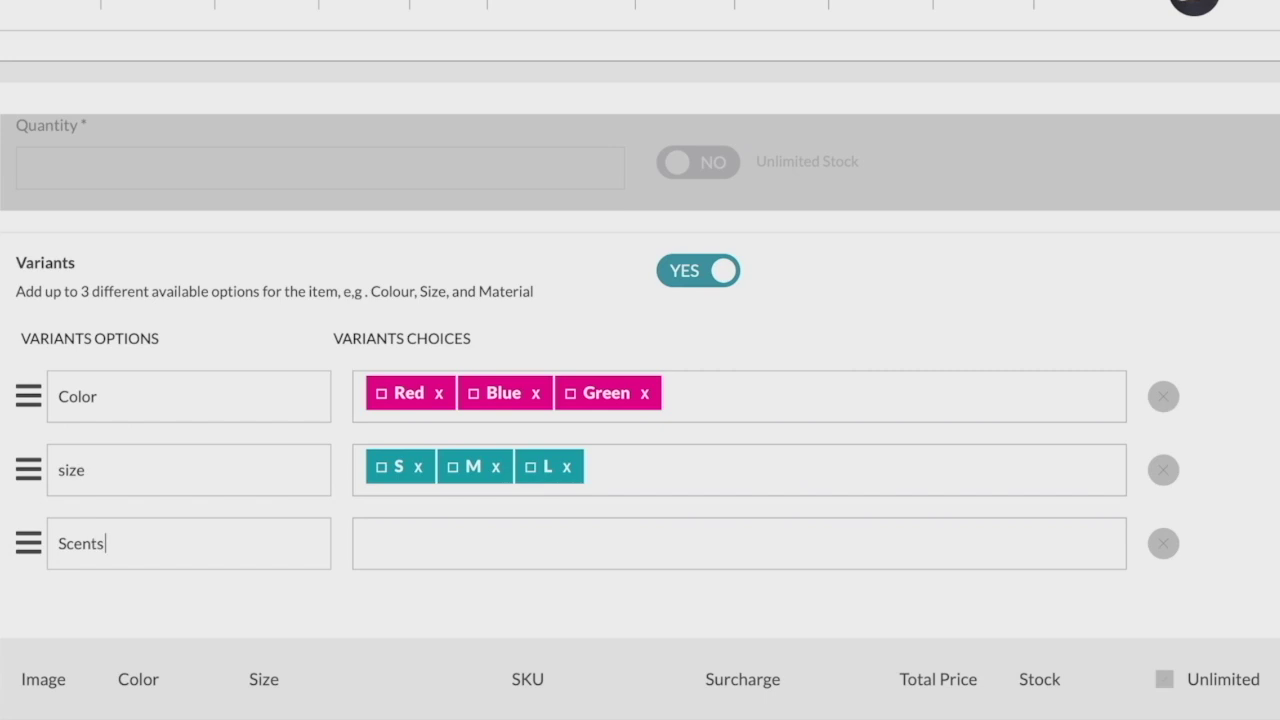
{"action": "scroll", "coordinate": [440, 548], "scroll_direction": "down", "scroll_amount": 4}
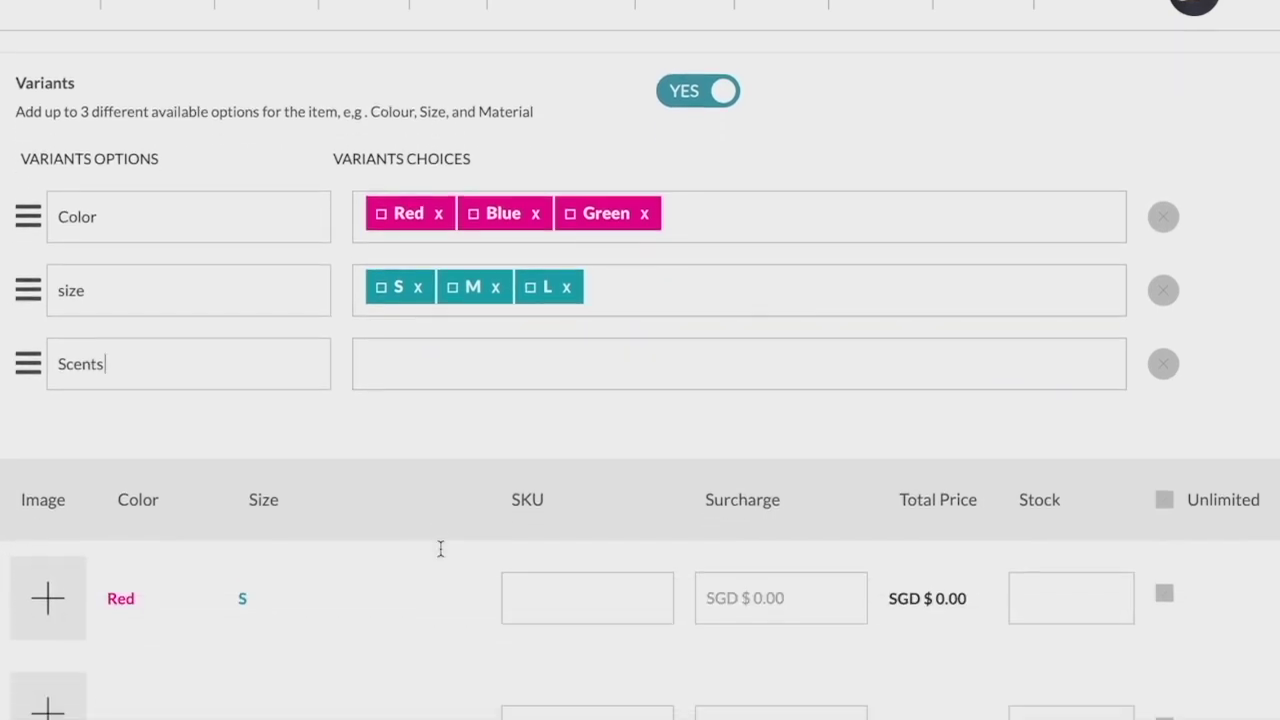
{"action": "scroll", "coordinate": [440, 556], "scroll_direction": "down", "scroll_amount": 1}
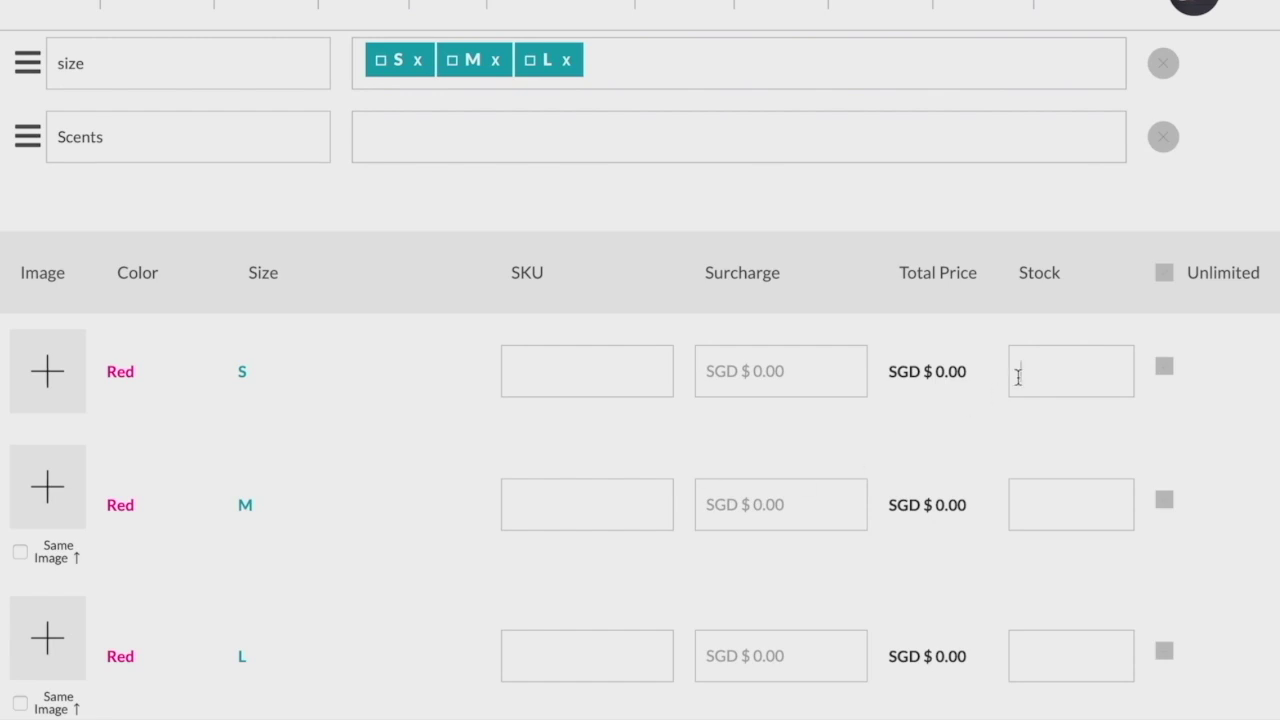
{"action": "left_click", "coordinate": [1056, 371]}
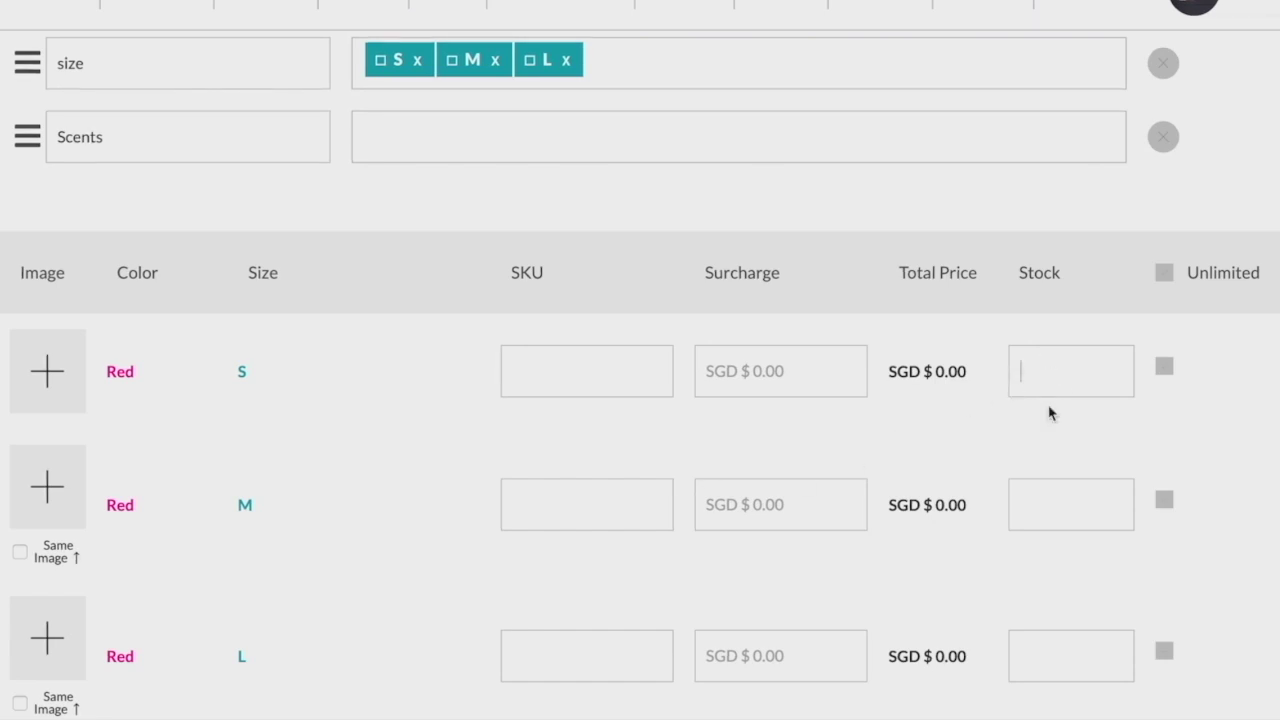
{"action": "left_click", "coordinate": [1164, 367]}
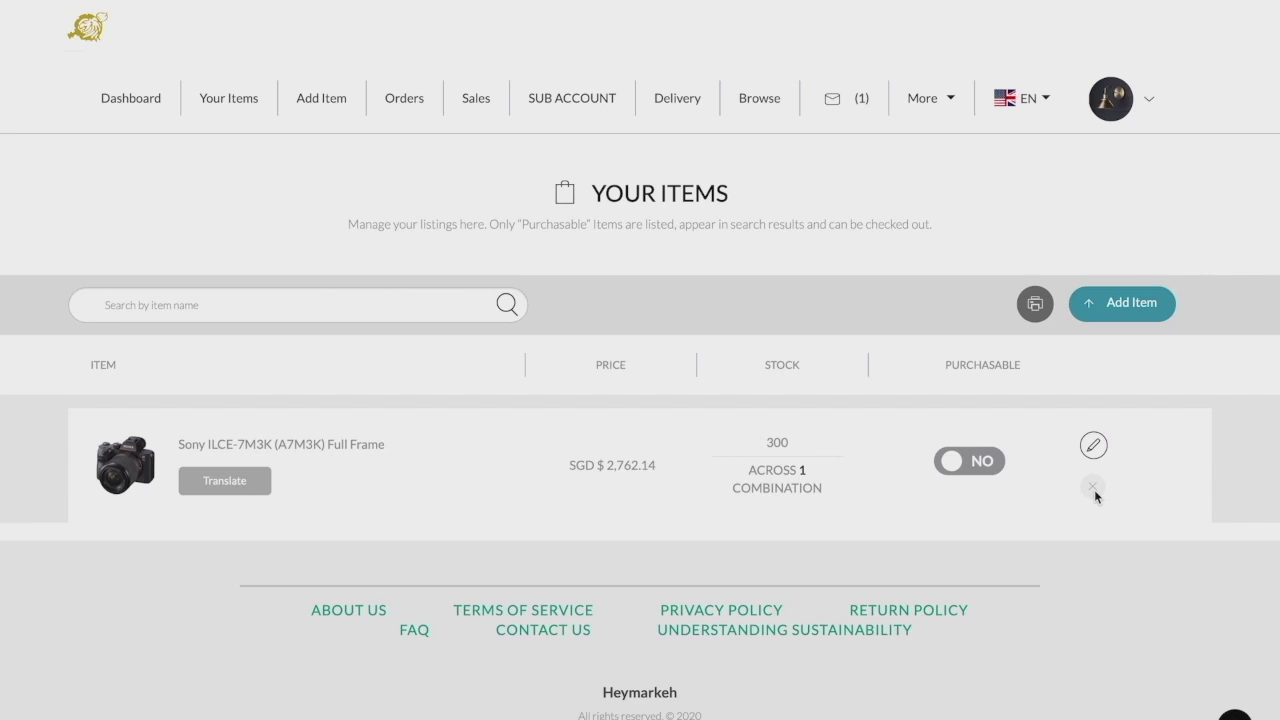
- Set the Sony ILCE-7M3K listing back to purchasable, then go to Orders
{"action": "left_click", "coordinate": [956, 466]}
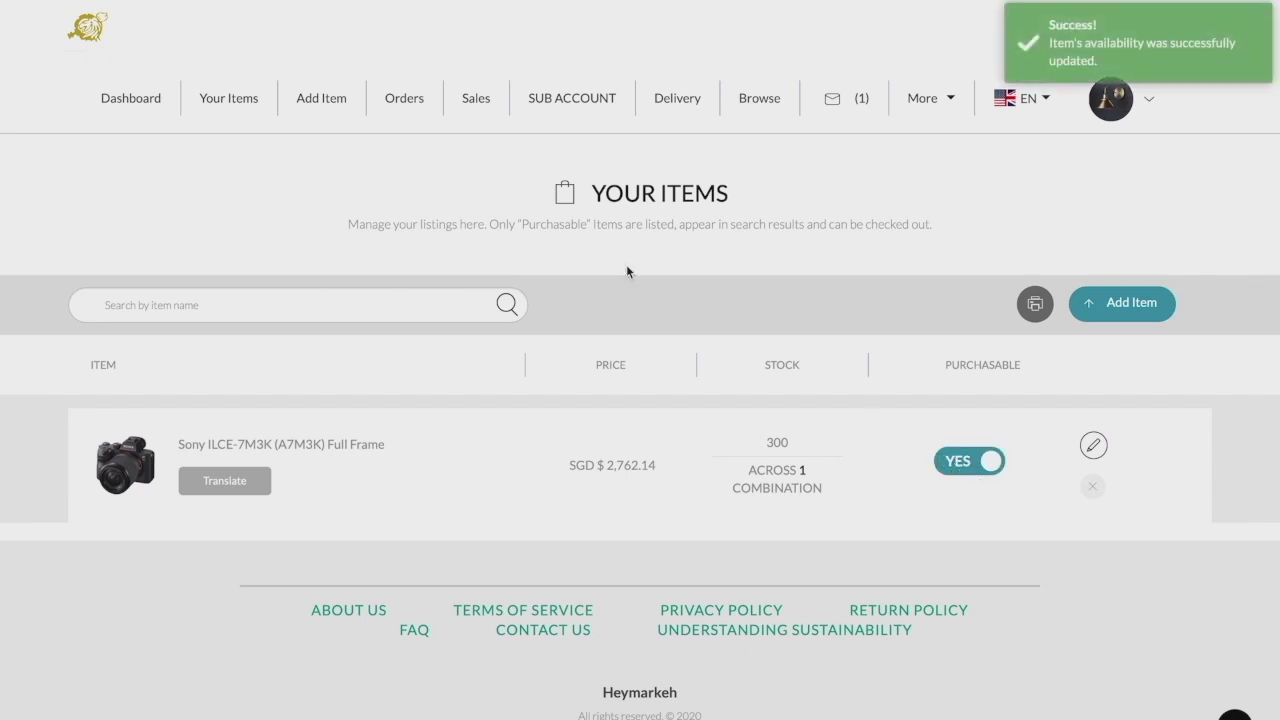
{"action": "left_click", "coordinate": [404, 108]}
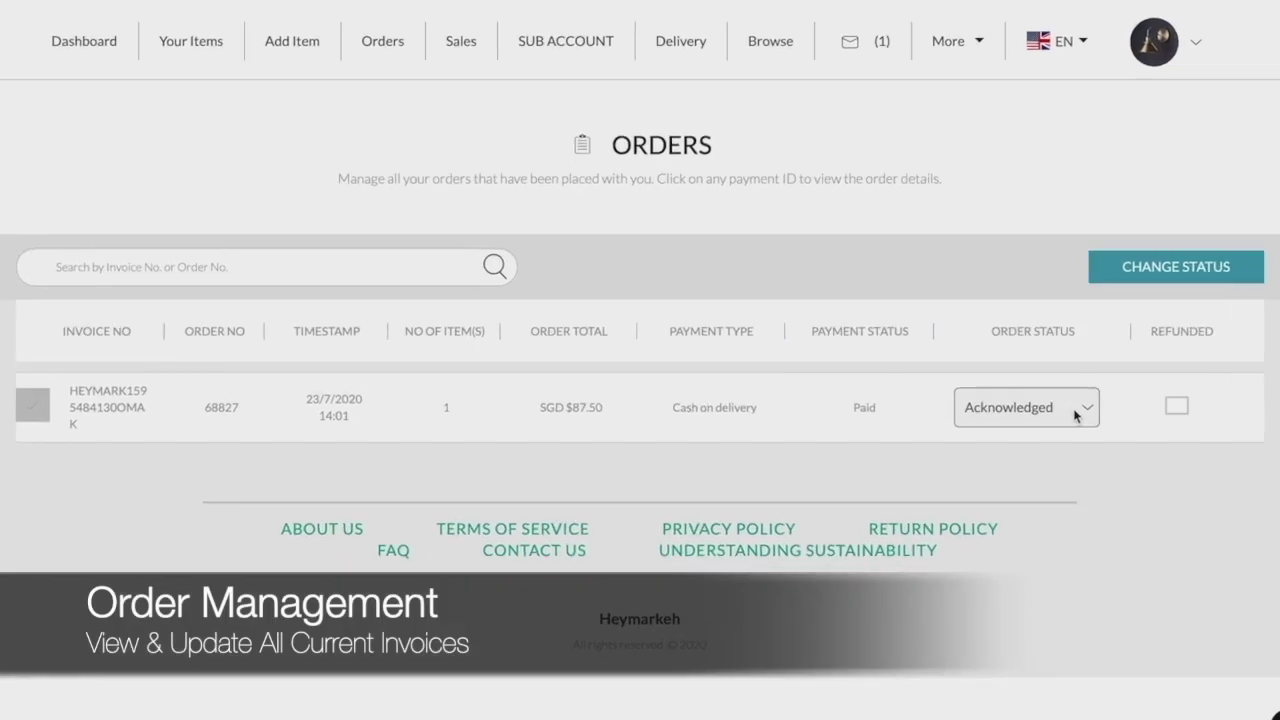
- Open the Order Status dropdown for the SGD $87.50 cash-on-delivery order
{"action": "left_click", "coordinate": [1078, 409]}
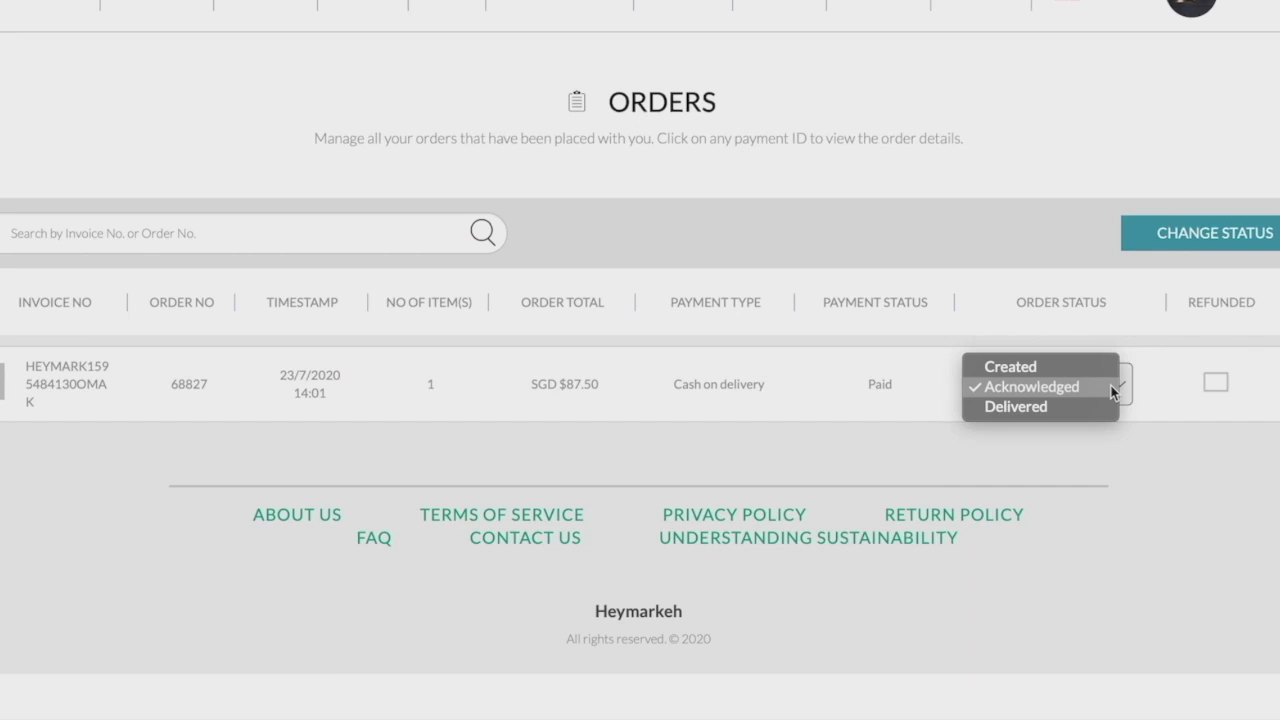
- Keep order 68827 at Acknowledged and mark its payment as Refunded, confirming both changes
{"action": "left_click", "coordinate": [1110, 388]}
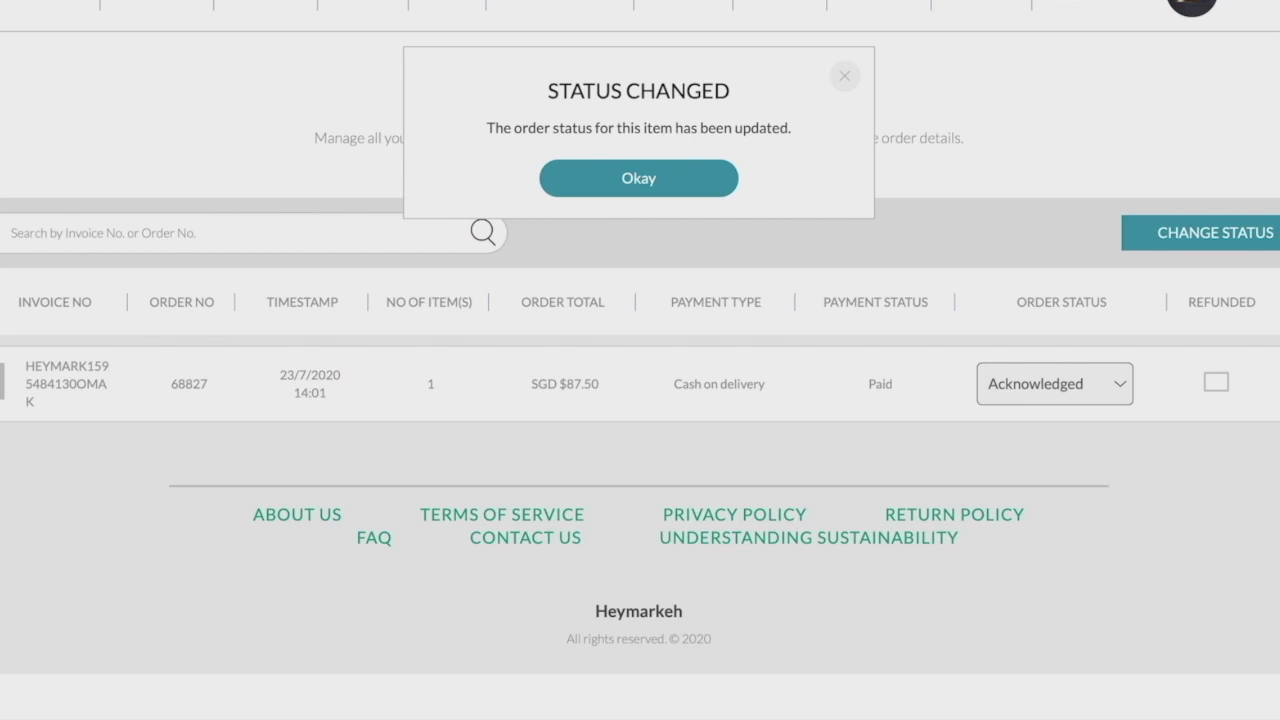
{"action": "left_click", "coordinate": [623, 163]}
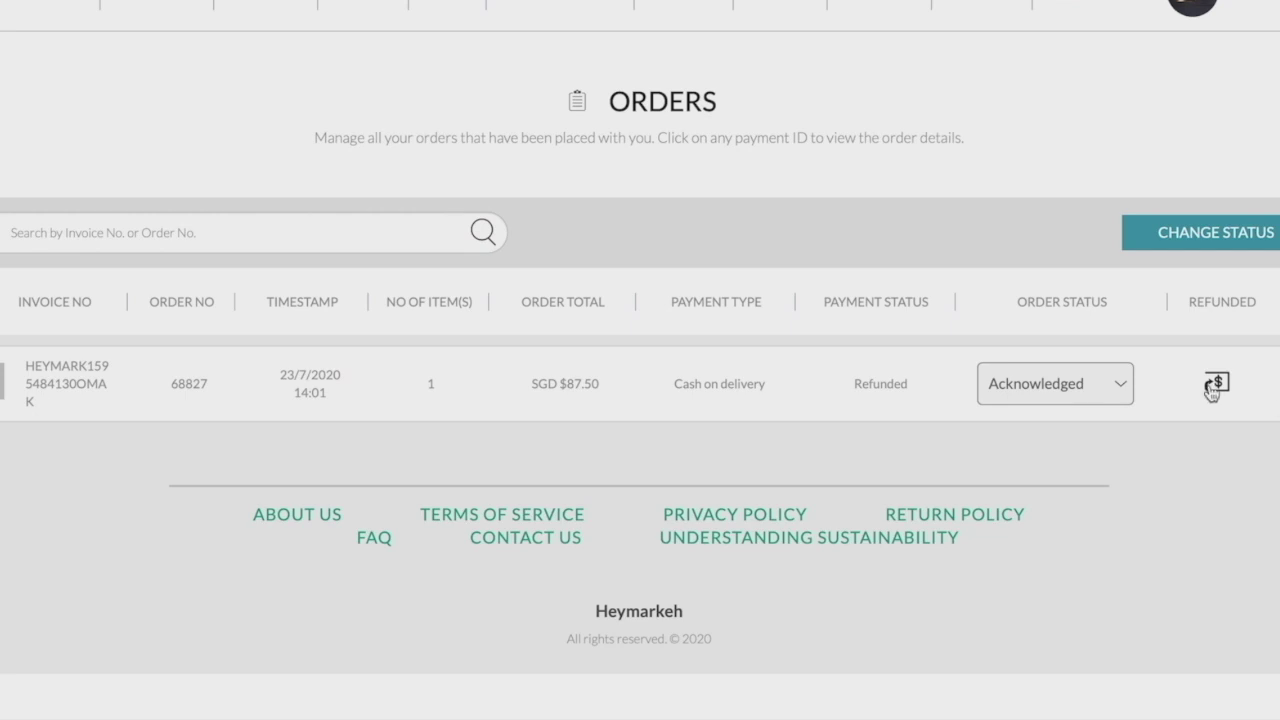
{"action": "left_click", "coordinate": [1217, 390]}
{"action": "left_click", "coordinate": [656, 172]}
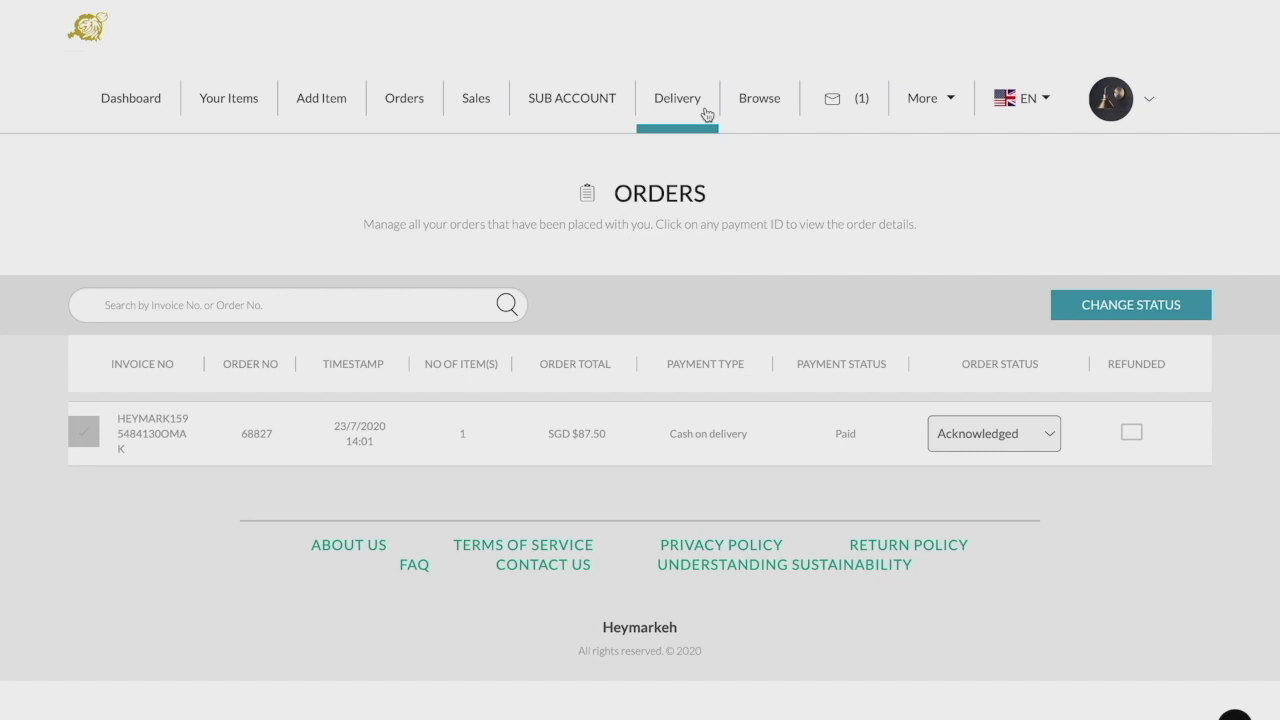
- Go to Delivery Settings and begin adding a new delivery option
{"action": "left_click", "coordinate": [677, 98]}
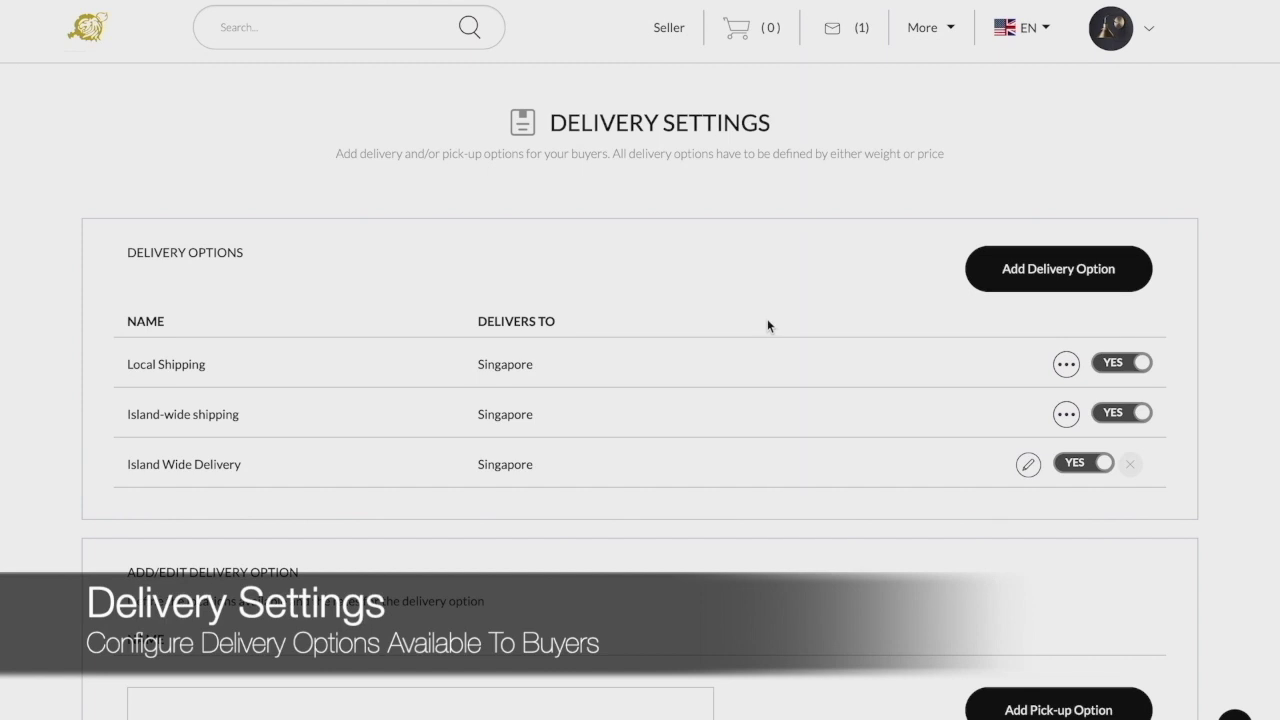
{"action": "scroll", "coordinate": [768, 325], "scroll_direction": "down", "scroll_amount": 1}
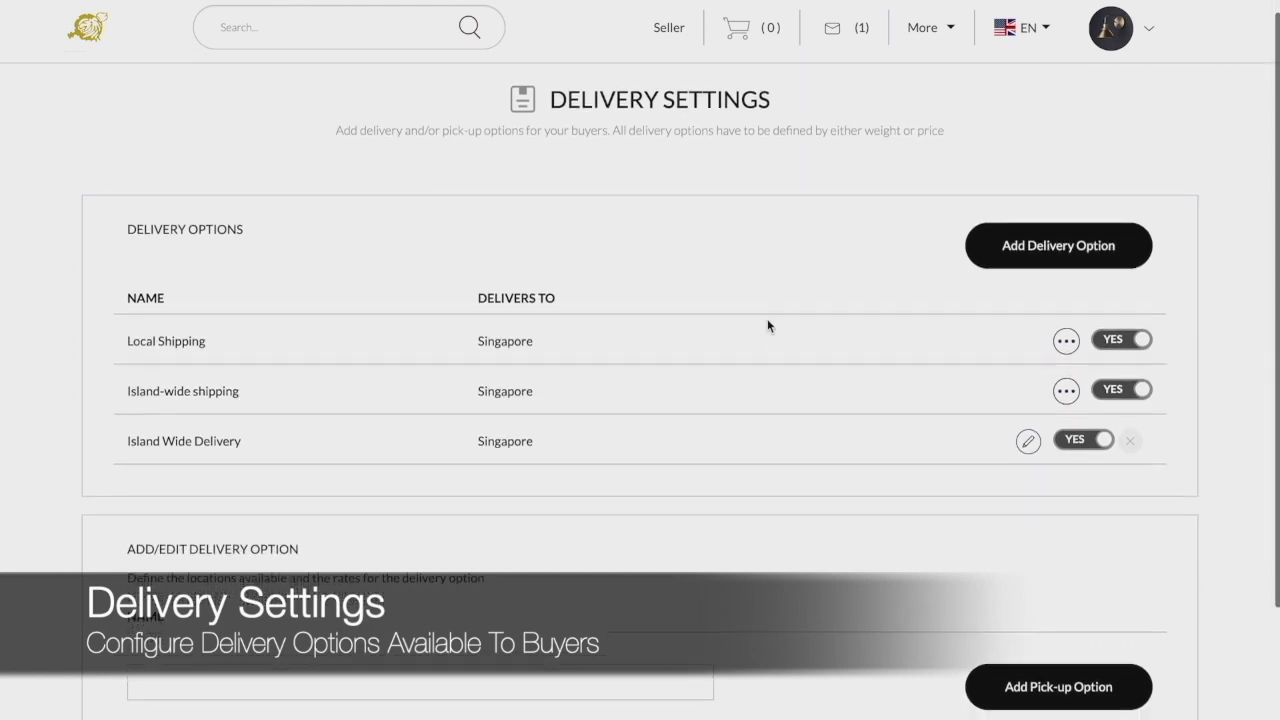
{"action": "scroll", "coordinate": [1045, 250], "scroll_direction": "down", "scroll_amount": 1}
{"action": "left_click", "coordinate": [1045, 245]}
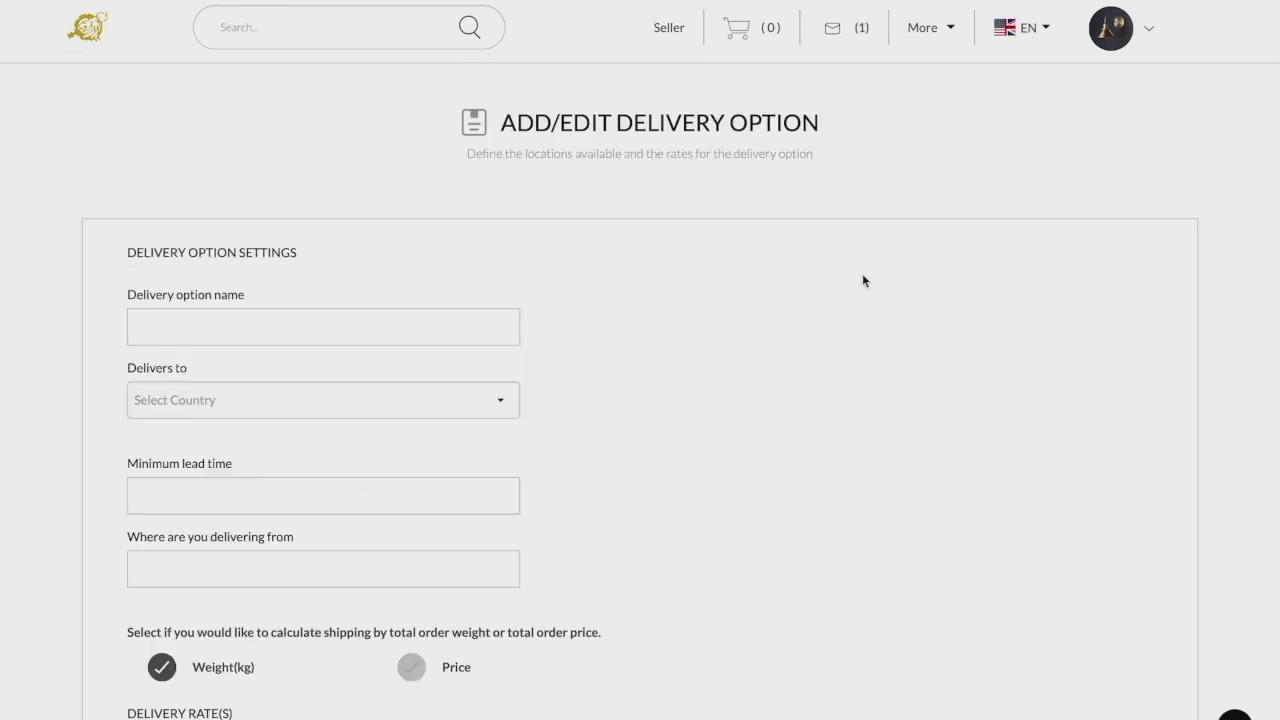
{"action": "scroll", "coordinate": [863, 281], "scroll_direction": "down", "scroll_amount": 3}
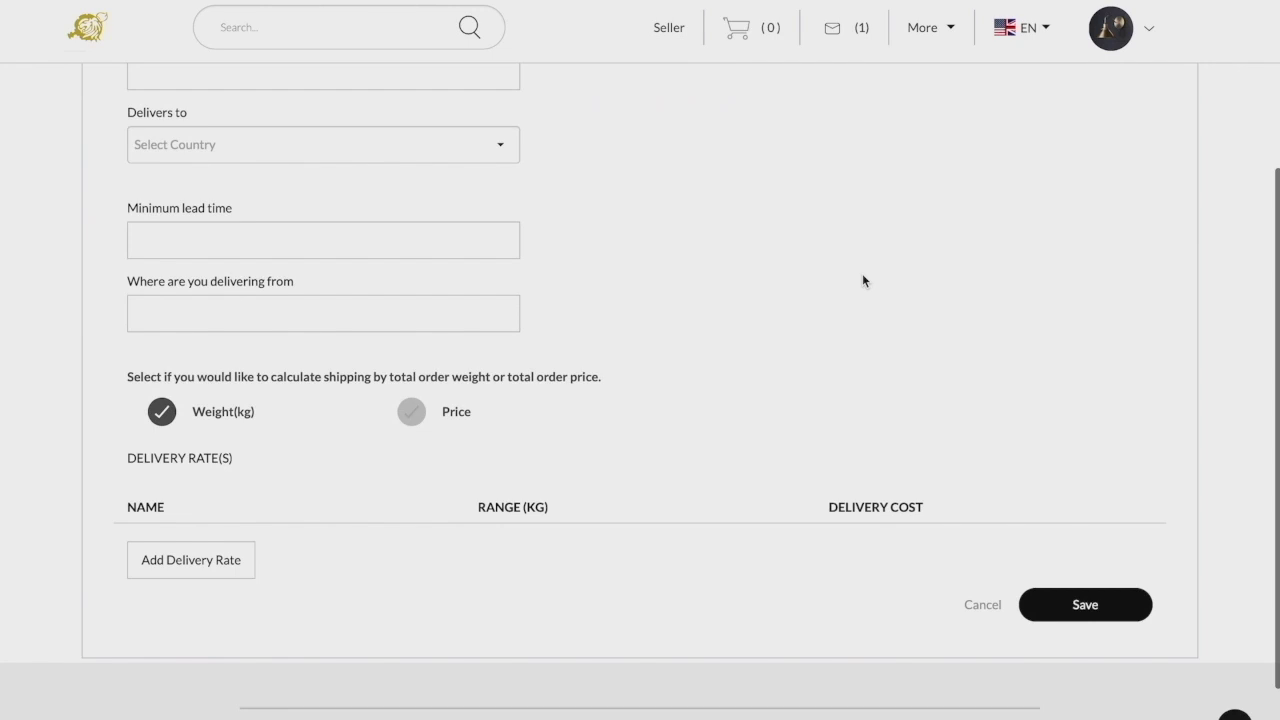
{"action": "scroll", "coordinate": [863, 281], "scroll_direction": "down", "scroll_amount": 1}
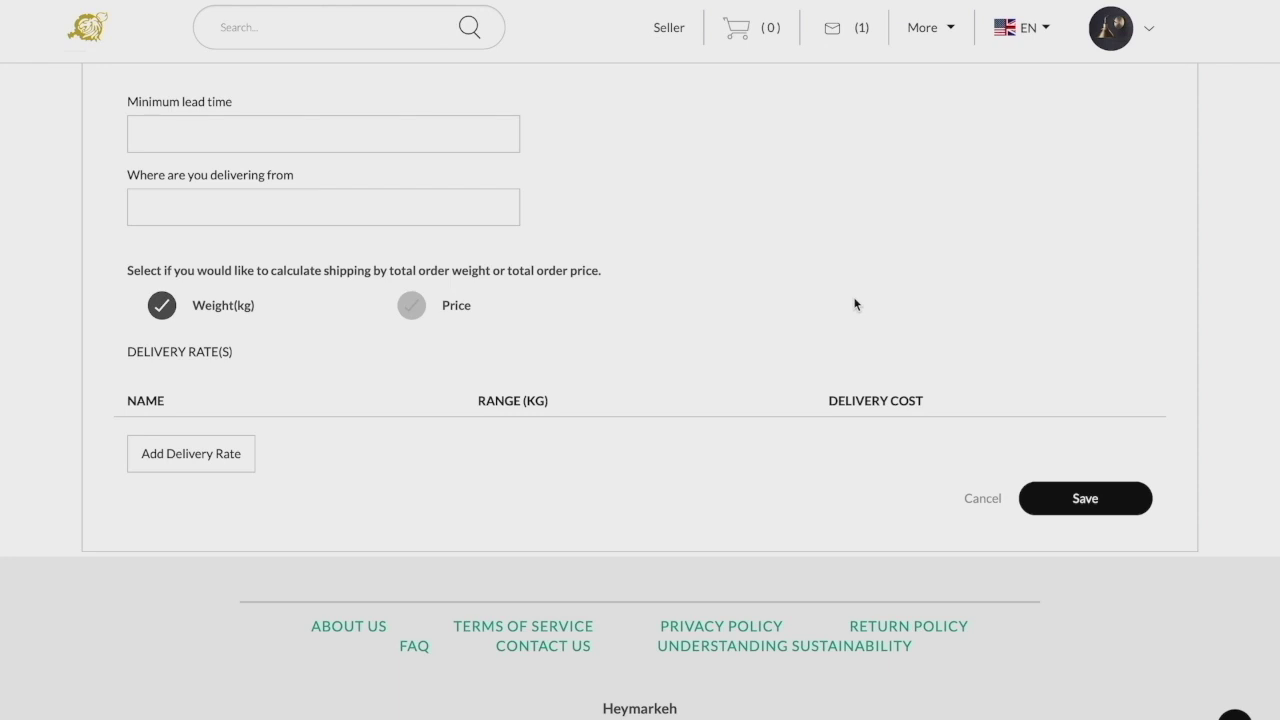
{"action": "scroll", "coordinate": [855, 304], "scroll_direction": "up", "scroll_amount": 2}
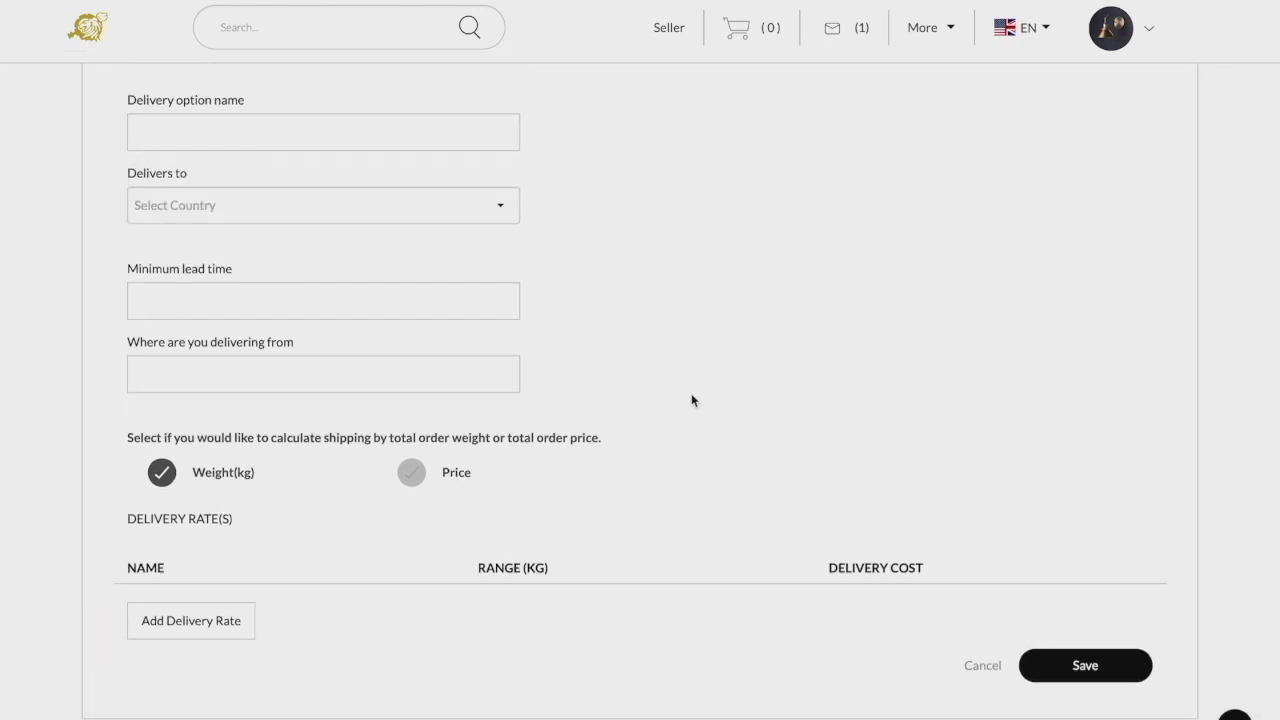
- Select Singapore and Malaysia as the option's destination countries
{"action": "left_click", "coordinate": [356, 212]}
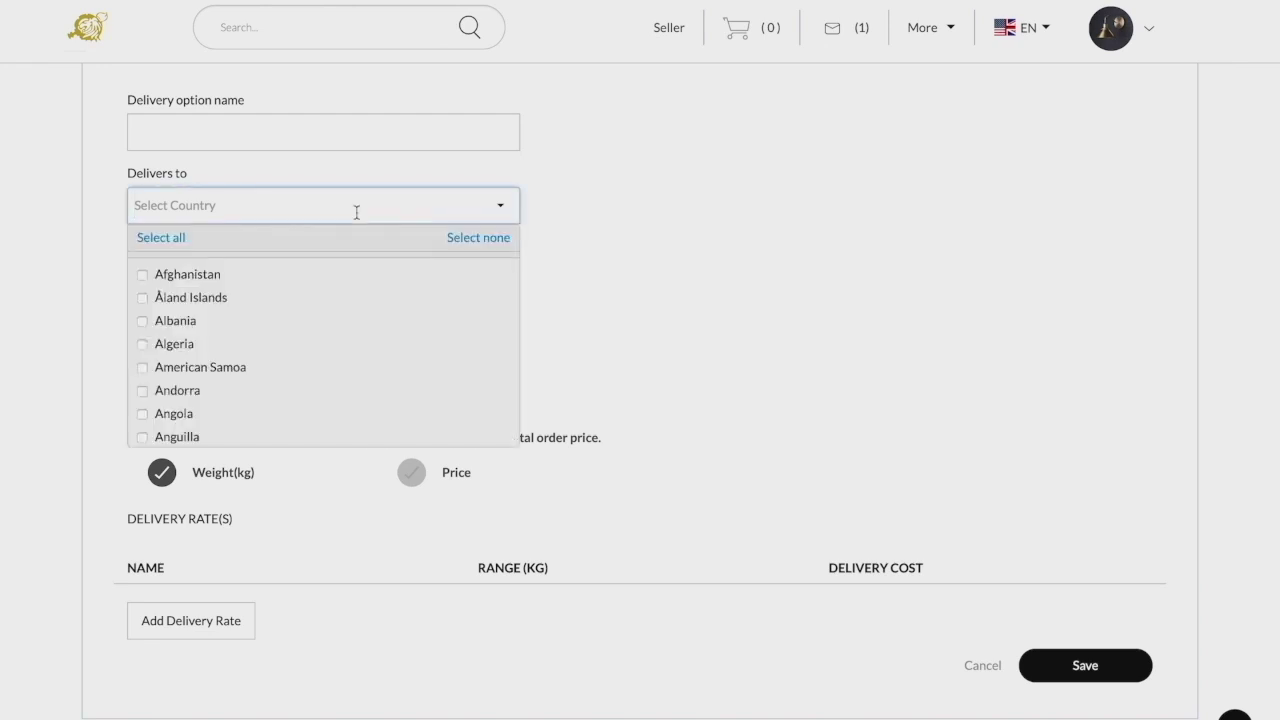
{"action": "type", "text": "singapore"}
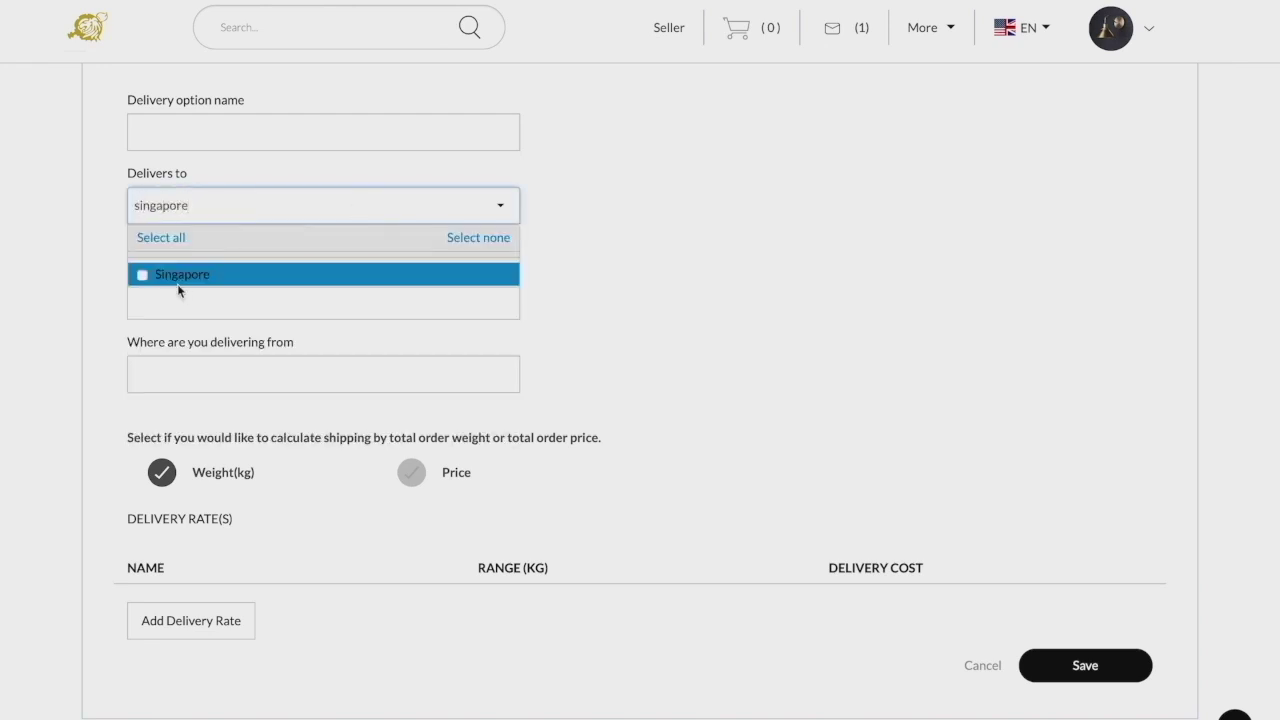
{"action": "left_click", "coordinate": [178, 278]}
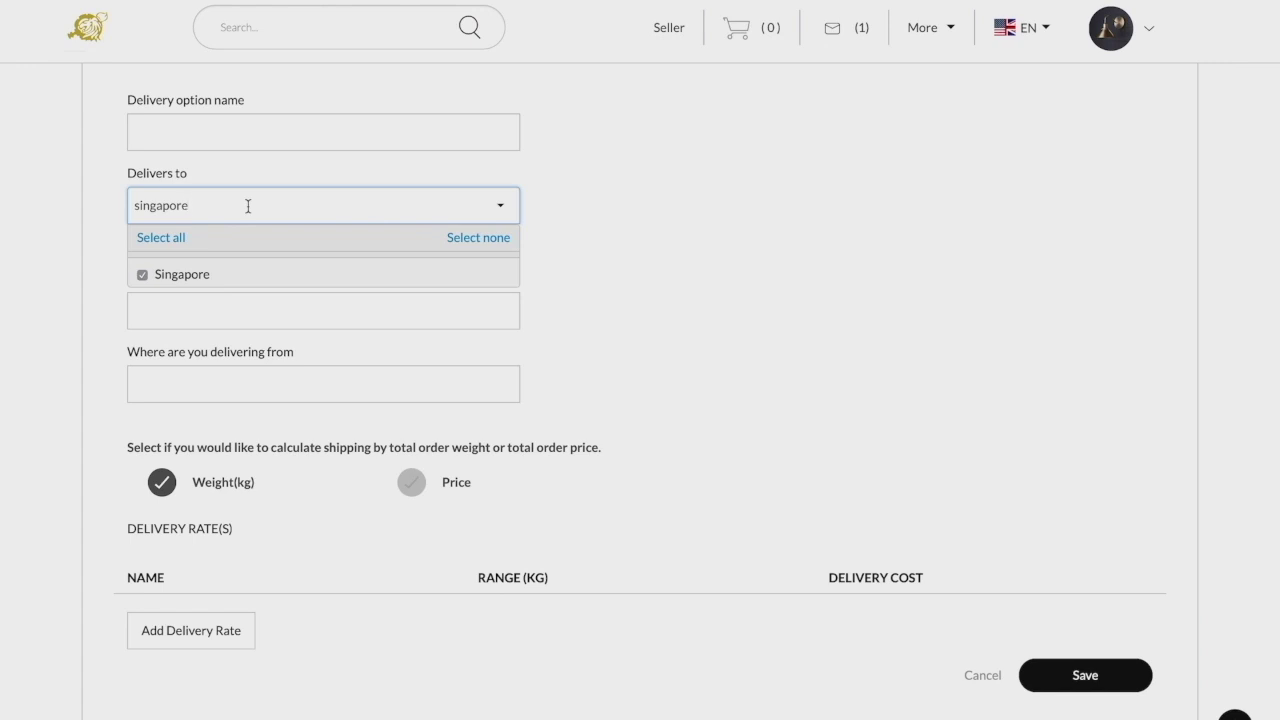
{"action": "key", "text": "BackSpace"}
{"action": "key", "text": "BackSpace"}
{"action": "key", "text": "BackSpace"}
{"action": "key", "text": "BackSpace"}
{"action": "key", "text": "BackSpace"}
{"action": "key", "text": "BackSpace"}
{"action": "key", "text": "BackSpace"}
{"action": "key", "text": "BackSpace"}
{"action": "key", "text": "BackSpace"}
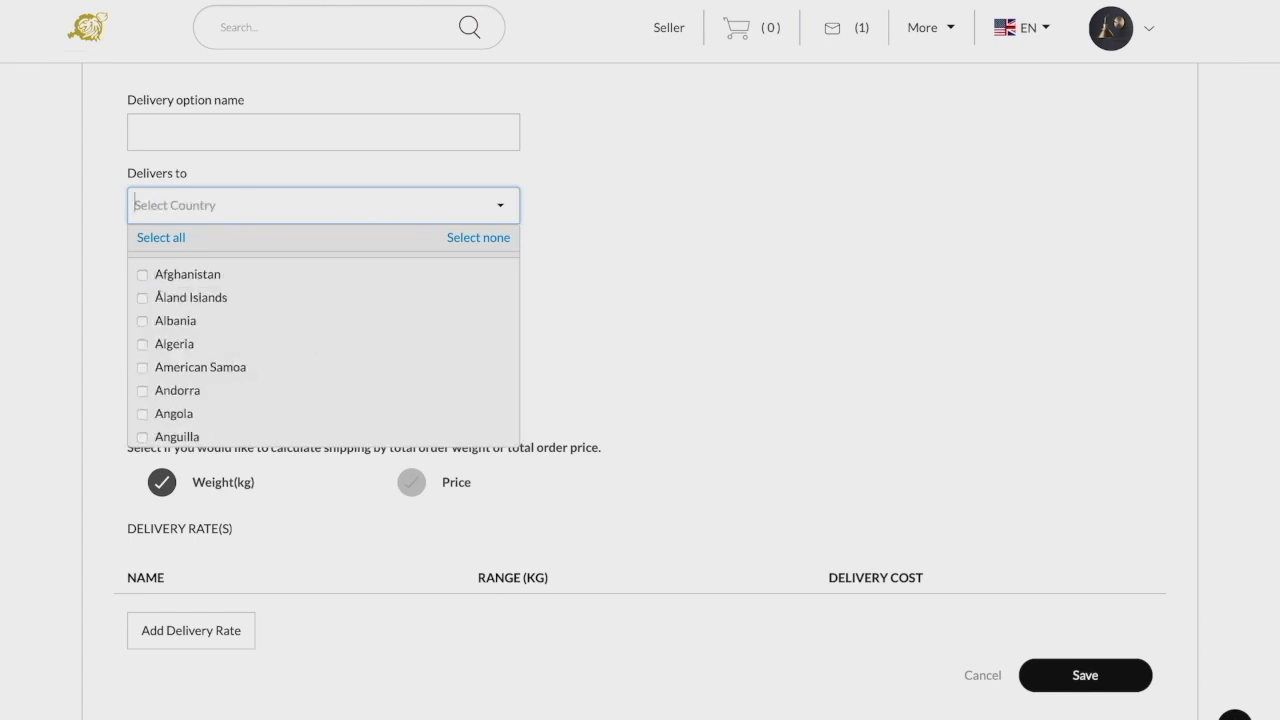
{"action": "type", "text": "malaysia"}
{"action": "left_click", "coordinate": [217, 274]}
- Name the option 'International Shipping' and save it
{"action": "left_click", "coordinate": [209, 137]}
{"action": "type", "text": "Intern"}
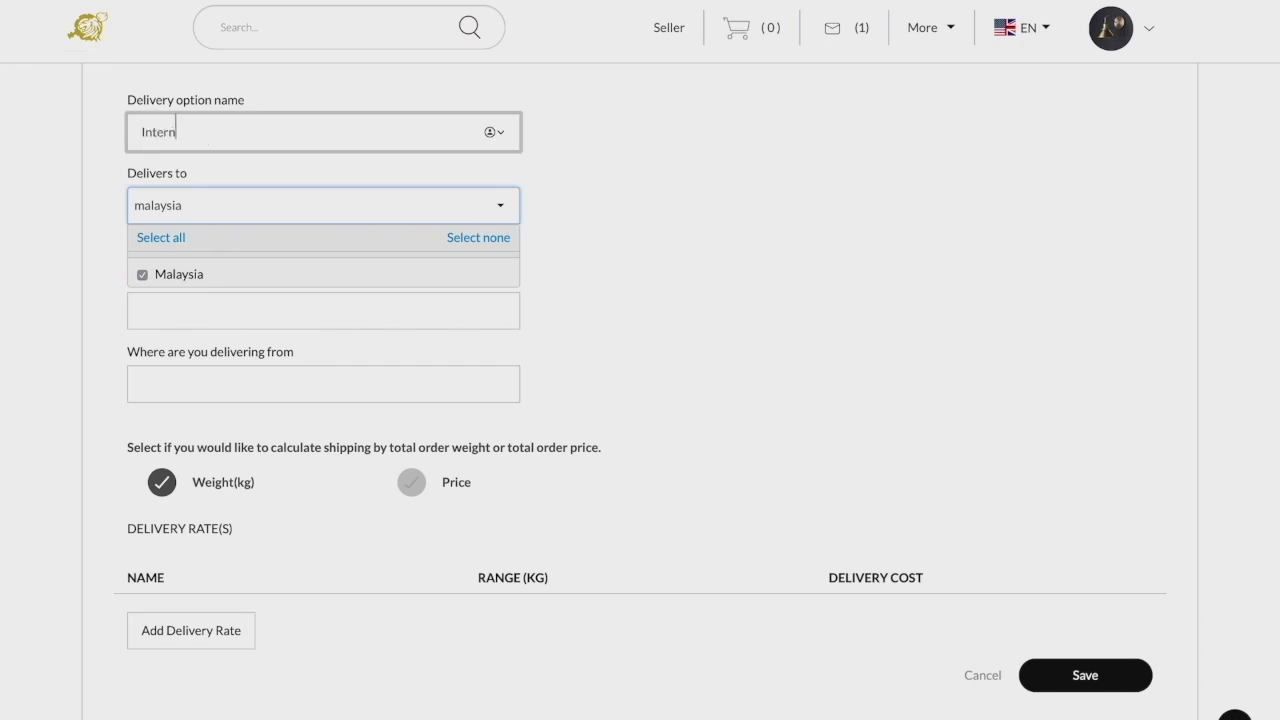
{"action": "type", "text": "ational Shipping"}
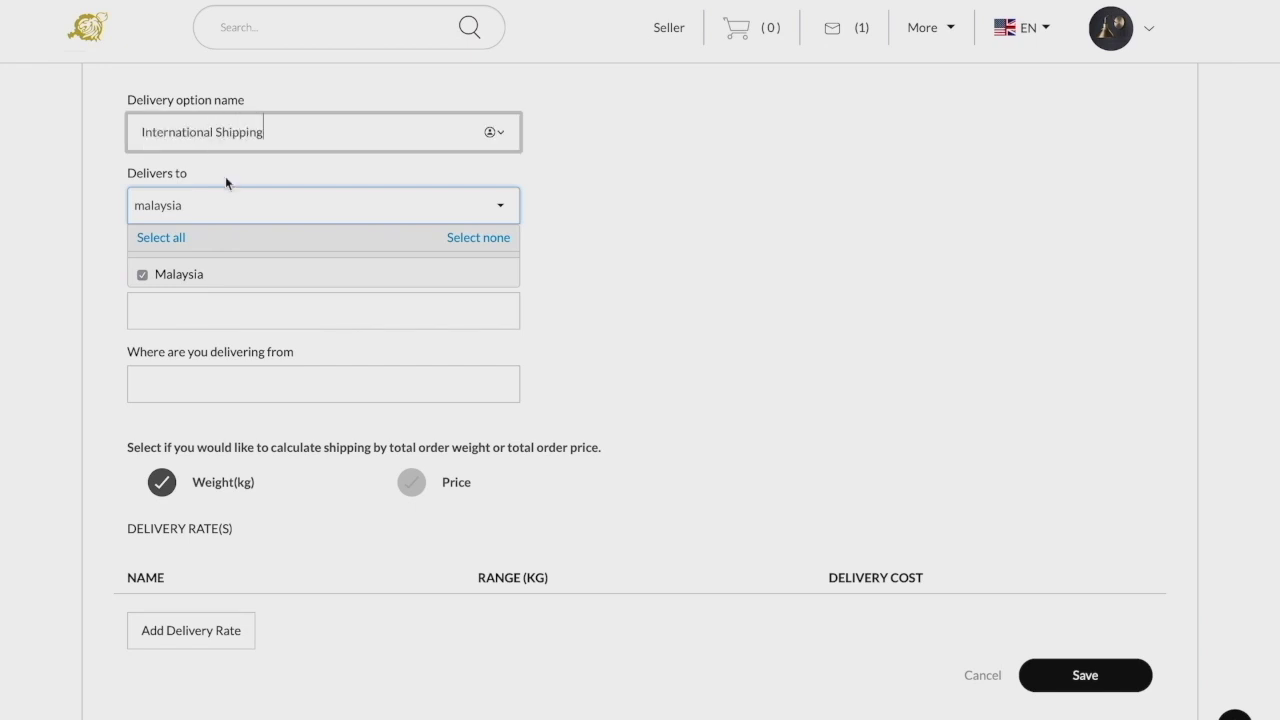
{"action": "left_click", "coordinate": [767, 262]}
{"action": "scroll", "coordinate": [726, 346], "scroll_direction": "down", "scroll_amount": 2}
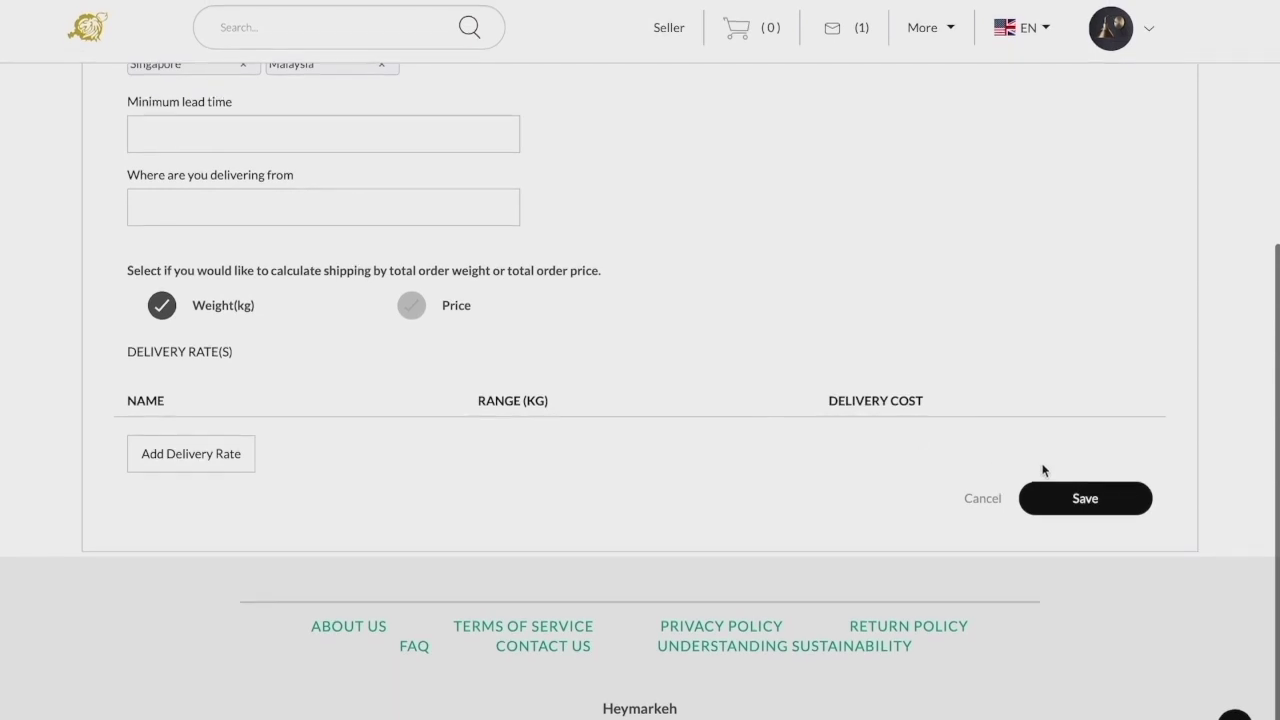
{"action": "left_click", "coordinate": [1080, 505]}
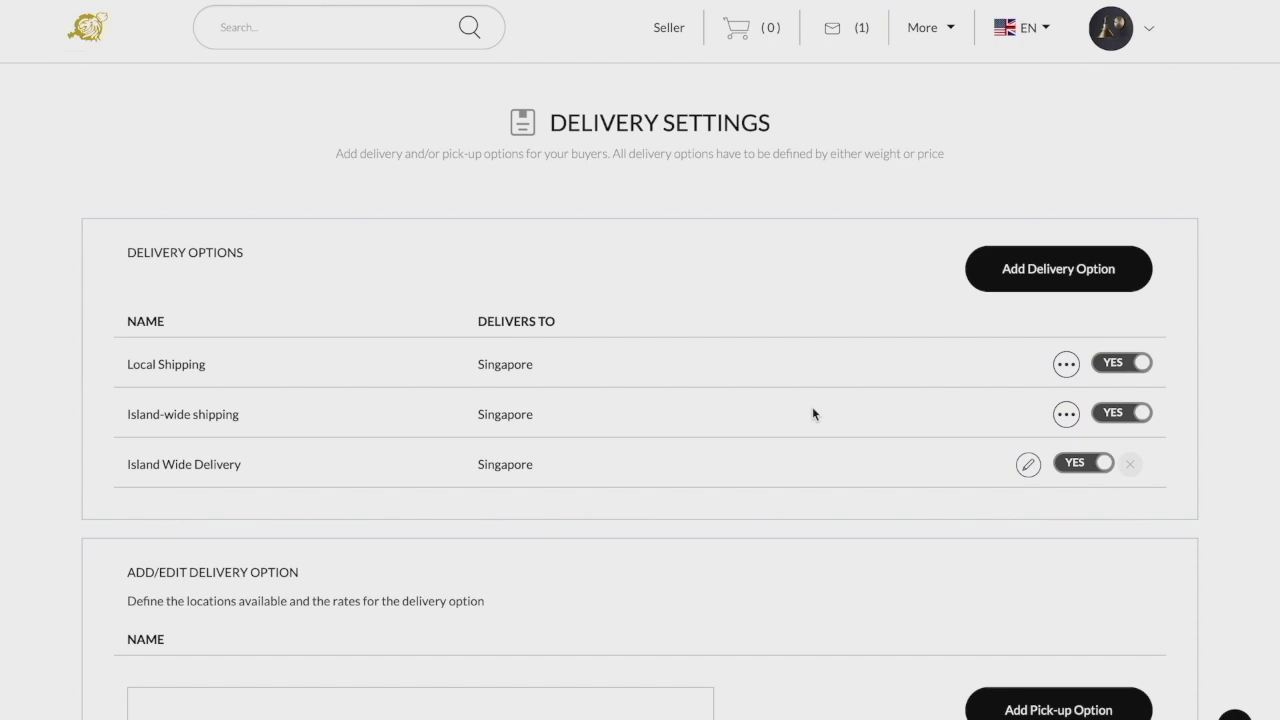
{"action": "scroll", "coordinate": [812, 413], "scroll_direction": "down", "scroll_amount": 2}
{"action": "left_click", "coordinate": [512, 547]}
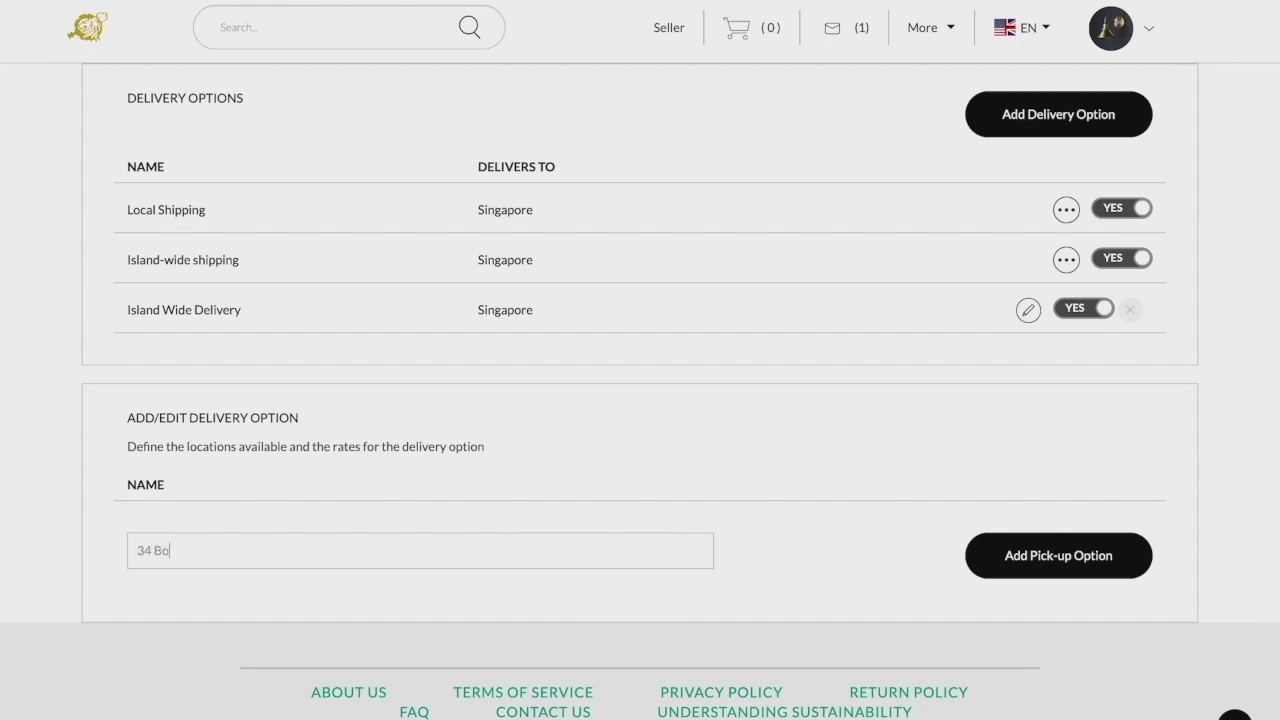
{"action": "left_click", "coordinate": [1110, 570]}
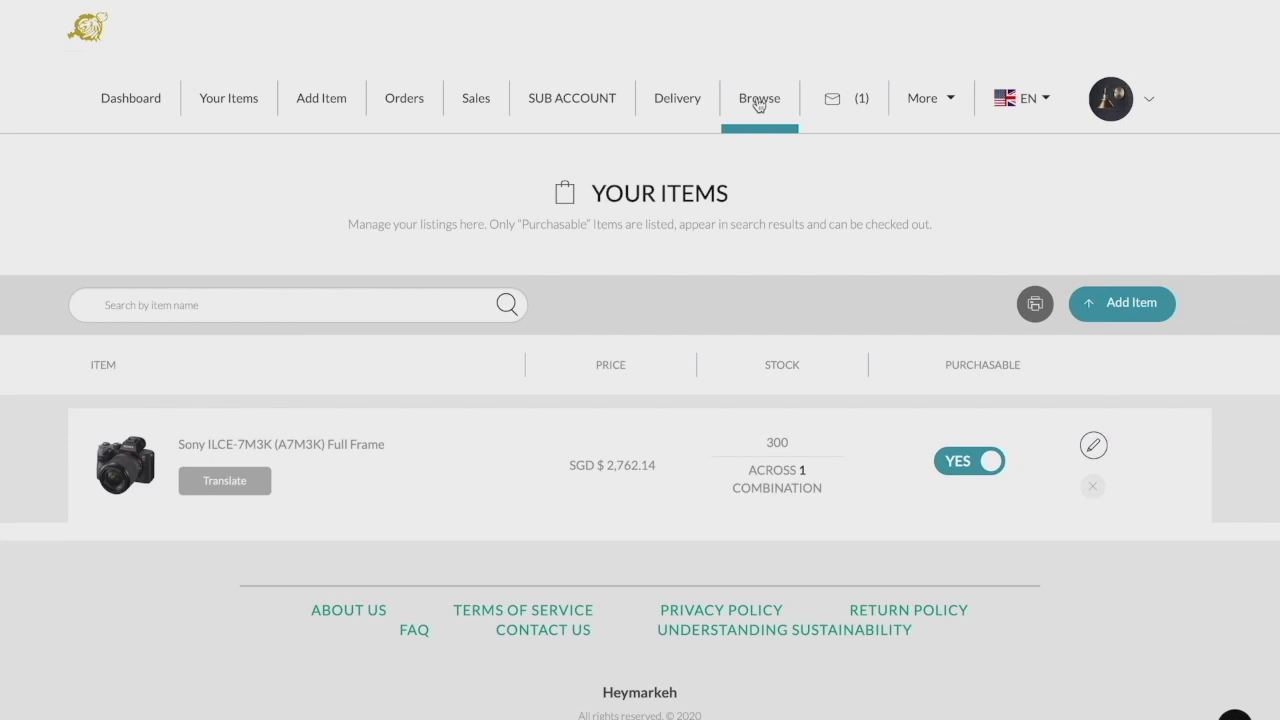
- Go to the Browse marketplace home page and scroll through its category tiles
{"action": "left_click", "coordinate": [759, 100]}
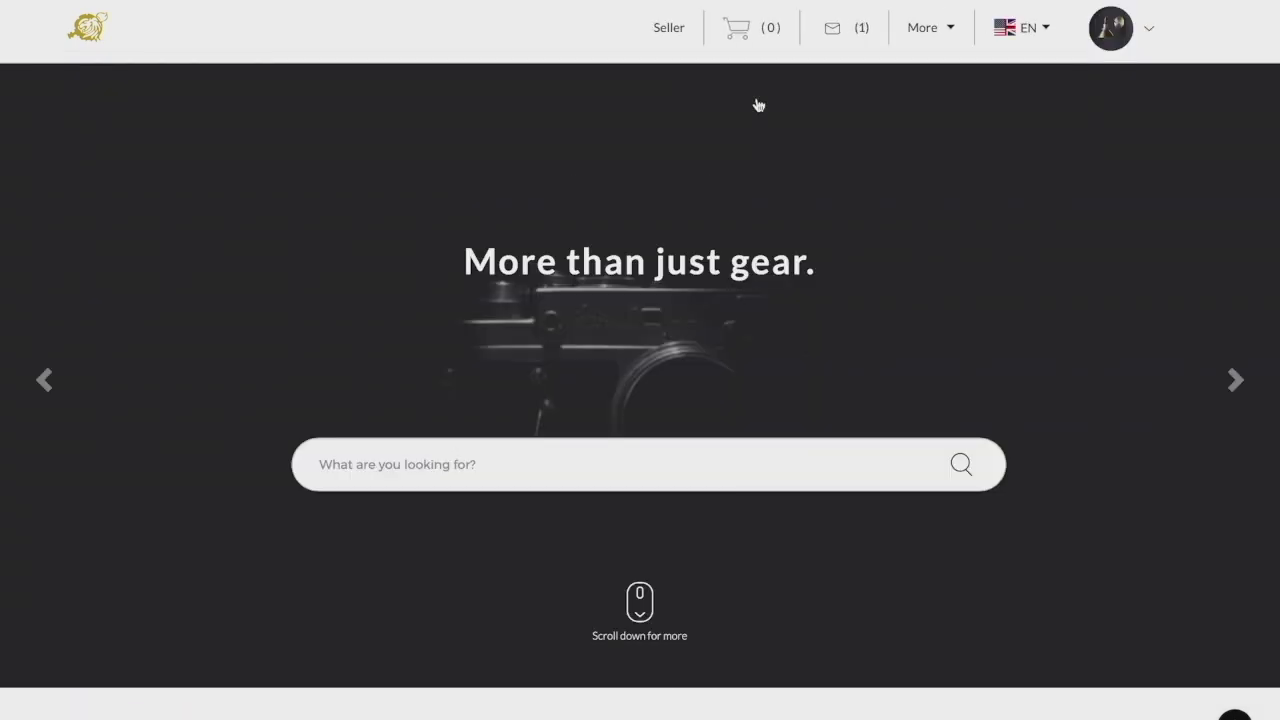
{"action": "scroll", "coordinate": [1095, 386], "scroll_direction": "down", "scroll_amount": 3}
{"action": "scroll", "coordinate": [1096, 390], "scroll_direction": "down", "scroll_amount": 4}
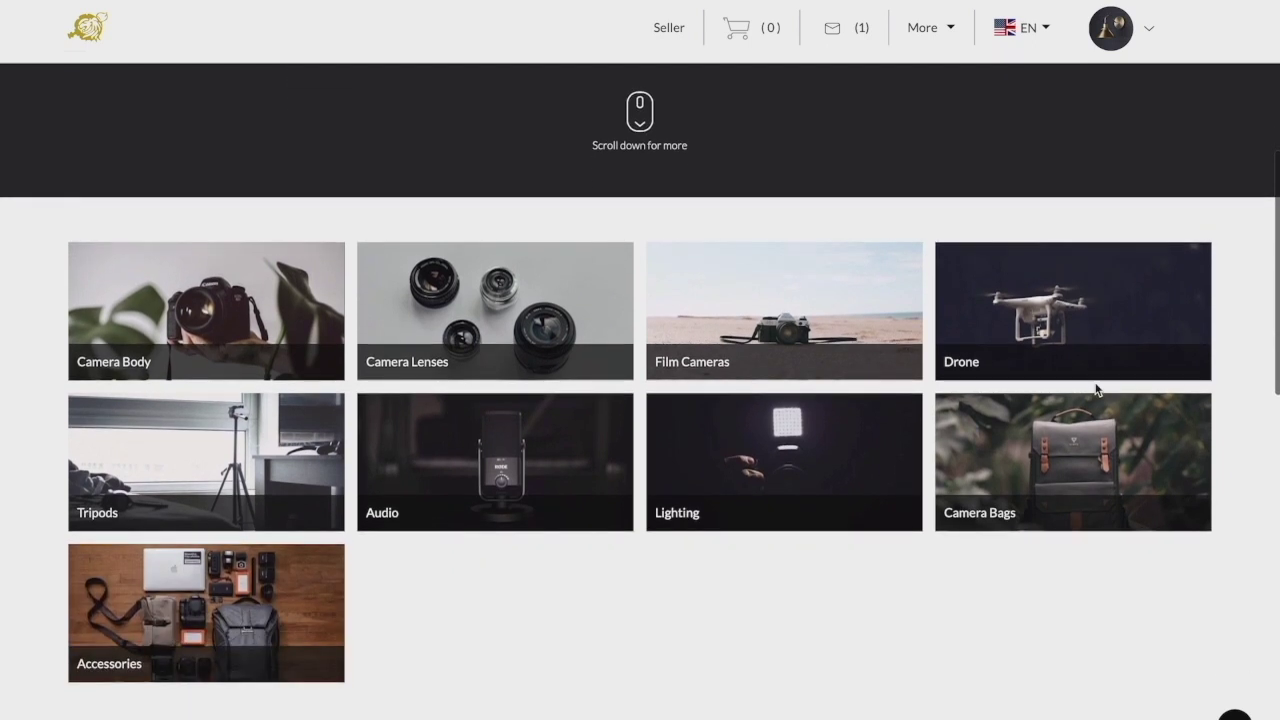
{"action": "scroll", "coordinate": [1096, 390], "scroll_direction": "down", "scroll_amount": 3}
{"action": "scroll", "coordinate": [1096, 389], "scroll_direction": "down", "scroll_amount": 2}
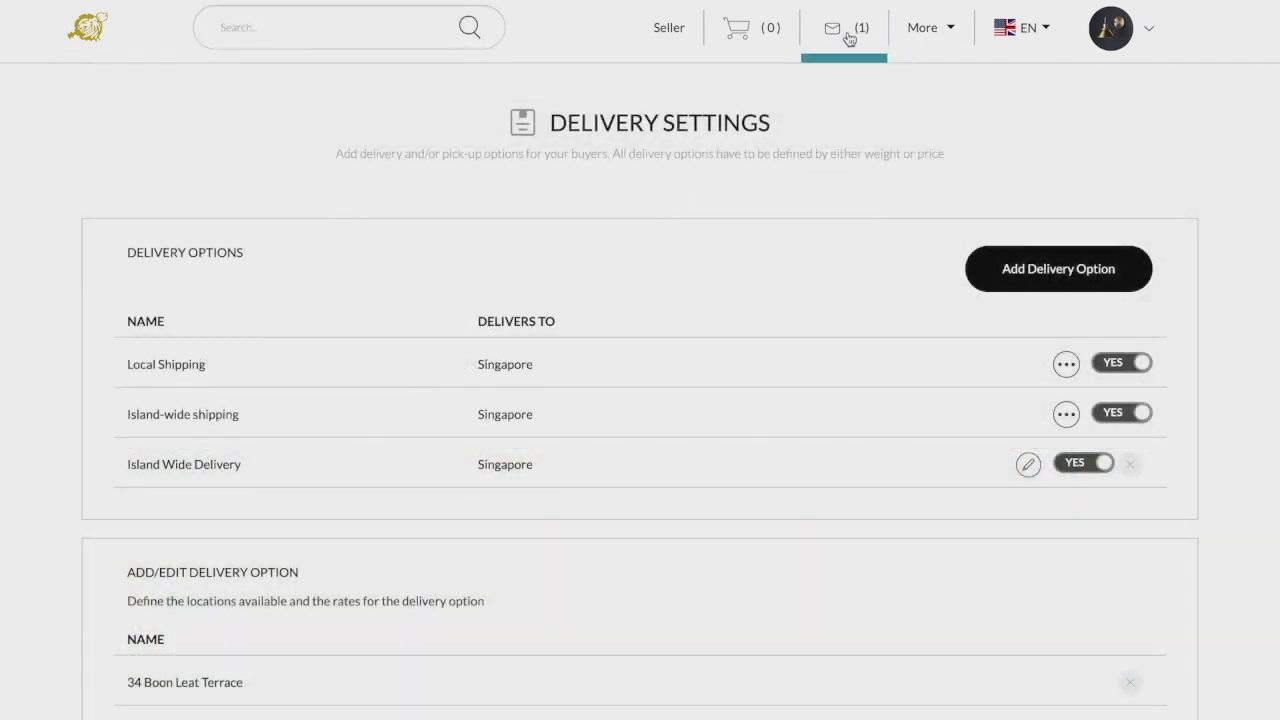
- Check the seller inbox, then bring up the More menu of extra page links
{"action": "left_click", "coordinate": [849, 38]}
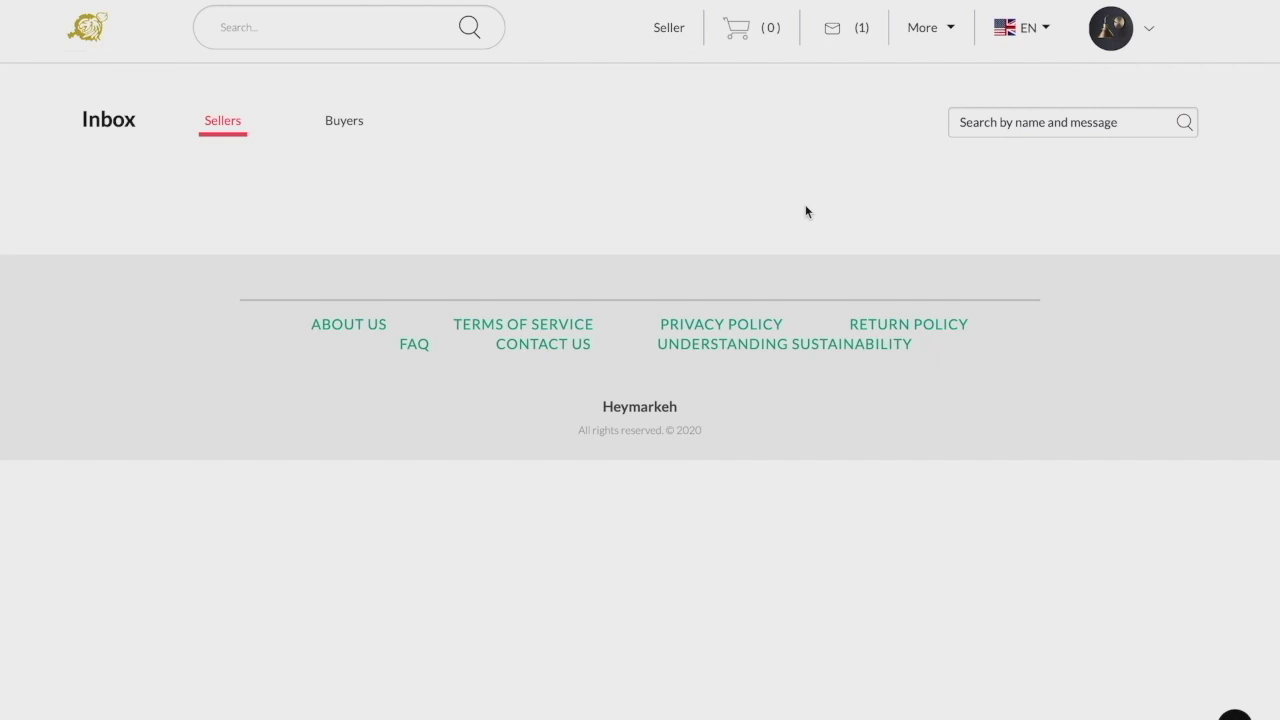
{"action": "left_click", "coordinate": [930, 44]}
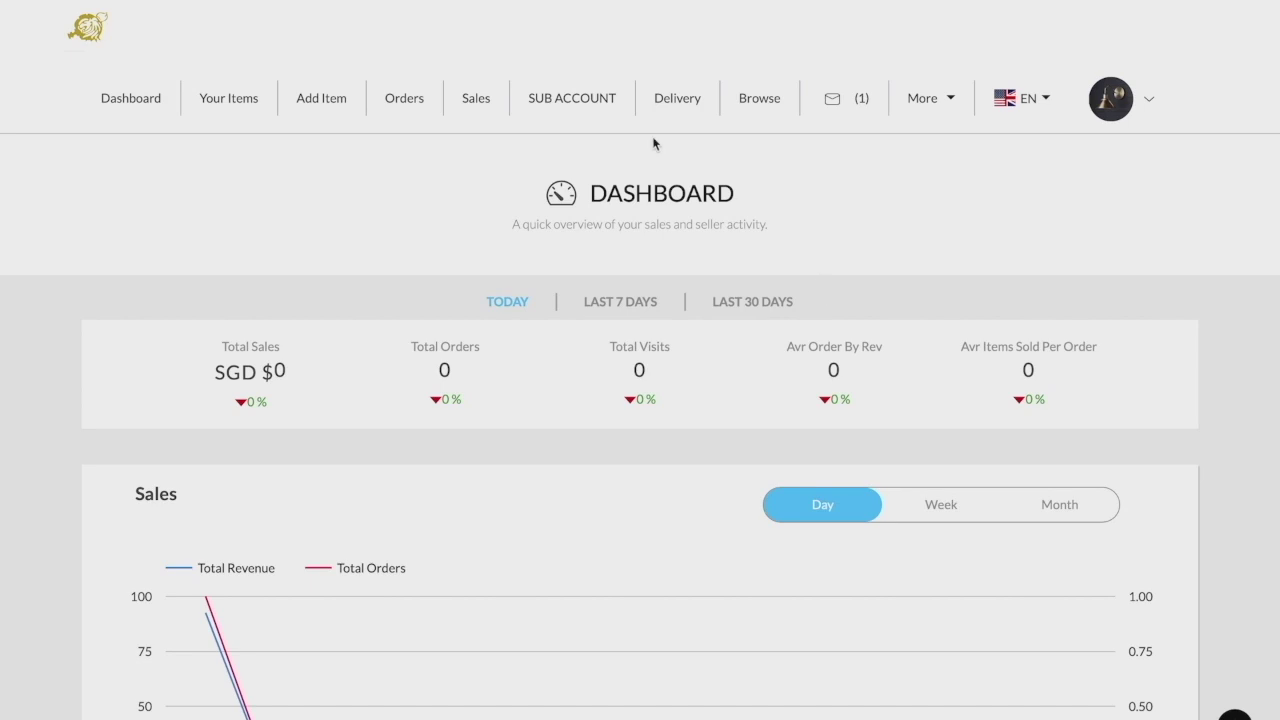
- Go to the SUB ACCOUNT page showing the single Store Owner sub-account
{"action": "scroll", "coordinate": [592, 112], "scroll_direction": "down", "scroll_amount": 1}
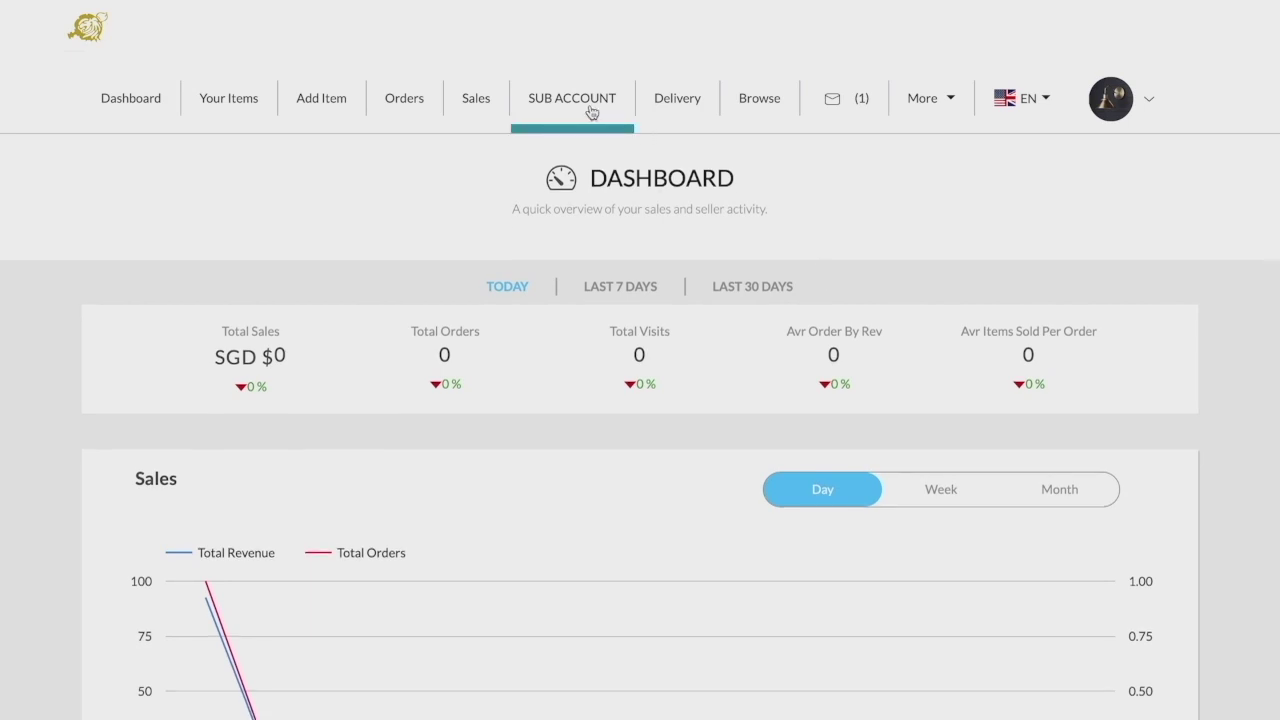
{"action": "left_click", "coordinate": [592, 112]}
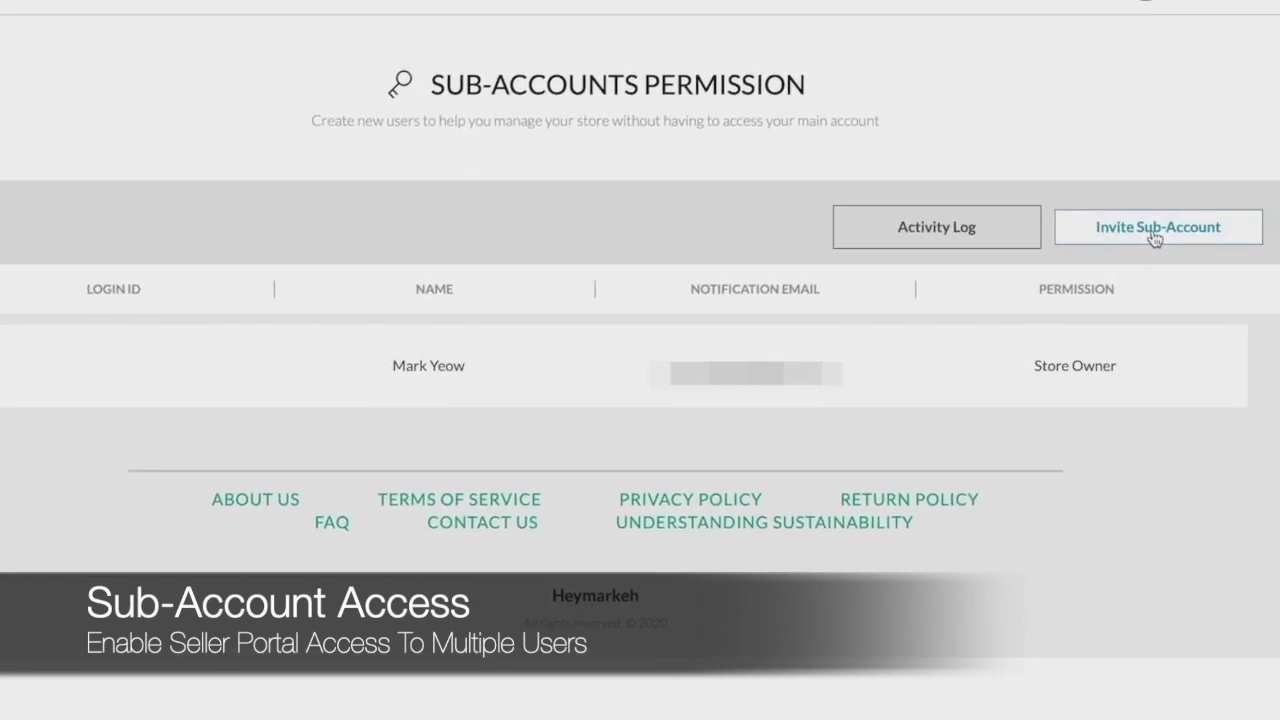
- Enter two comma-separated invitee e-mail addresses in the Invite Sub-Account form
{"action": "left_click", "coordinate": [1155, 232]}
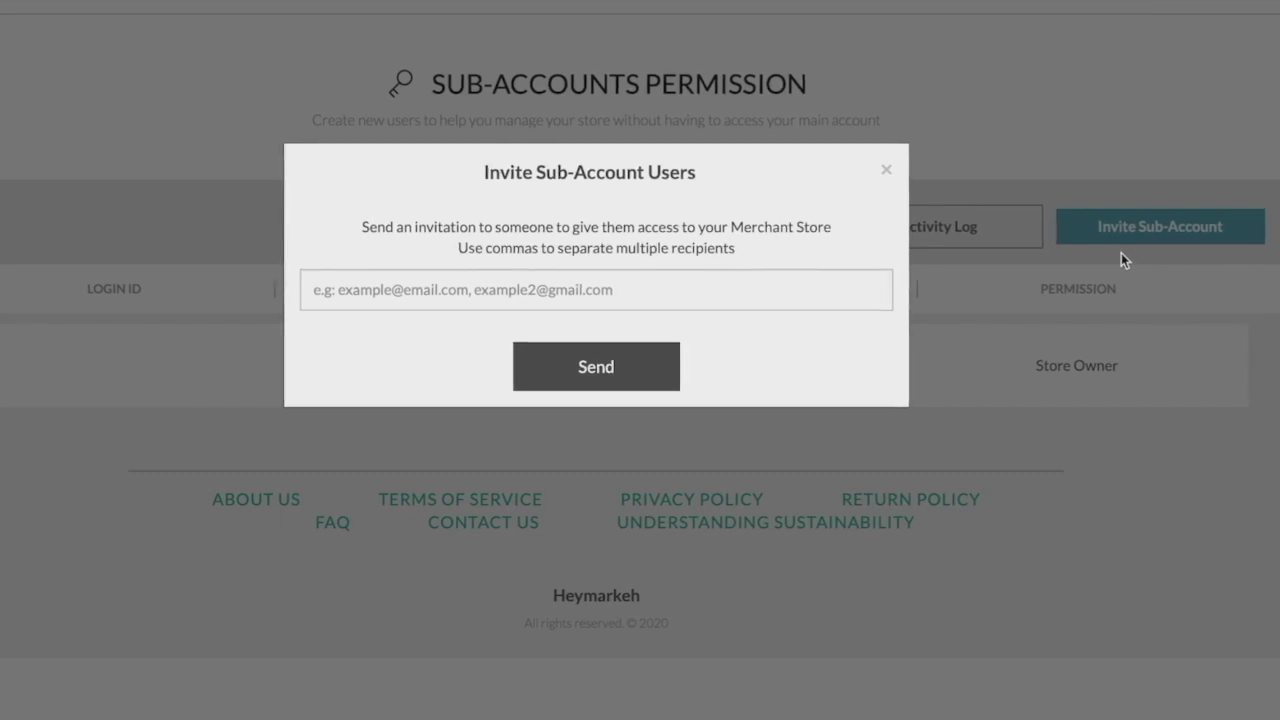
{"action": "left_click", "coordinate": [651, 277]}
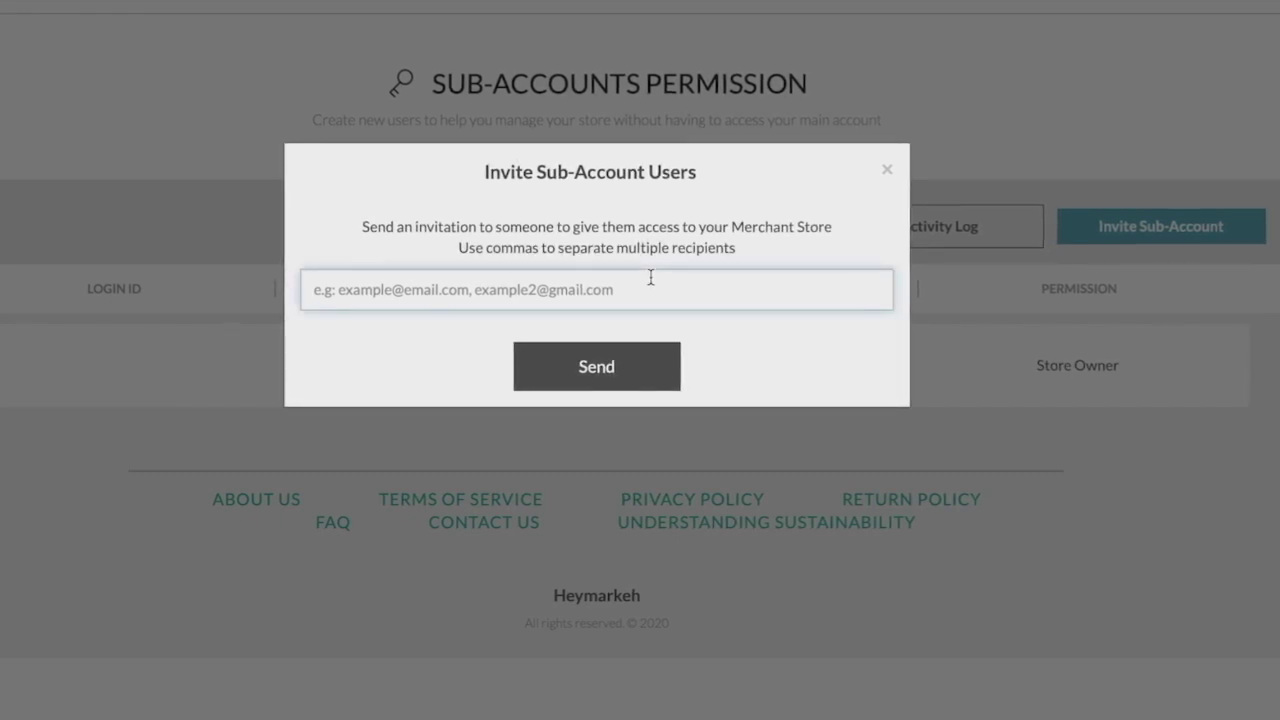
{"action": "type", "text": "test@gmail"}
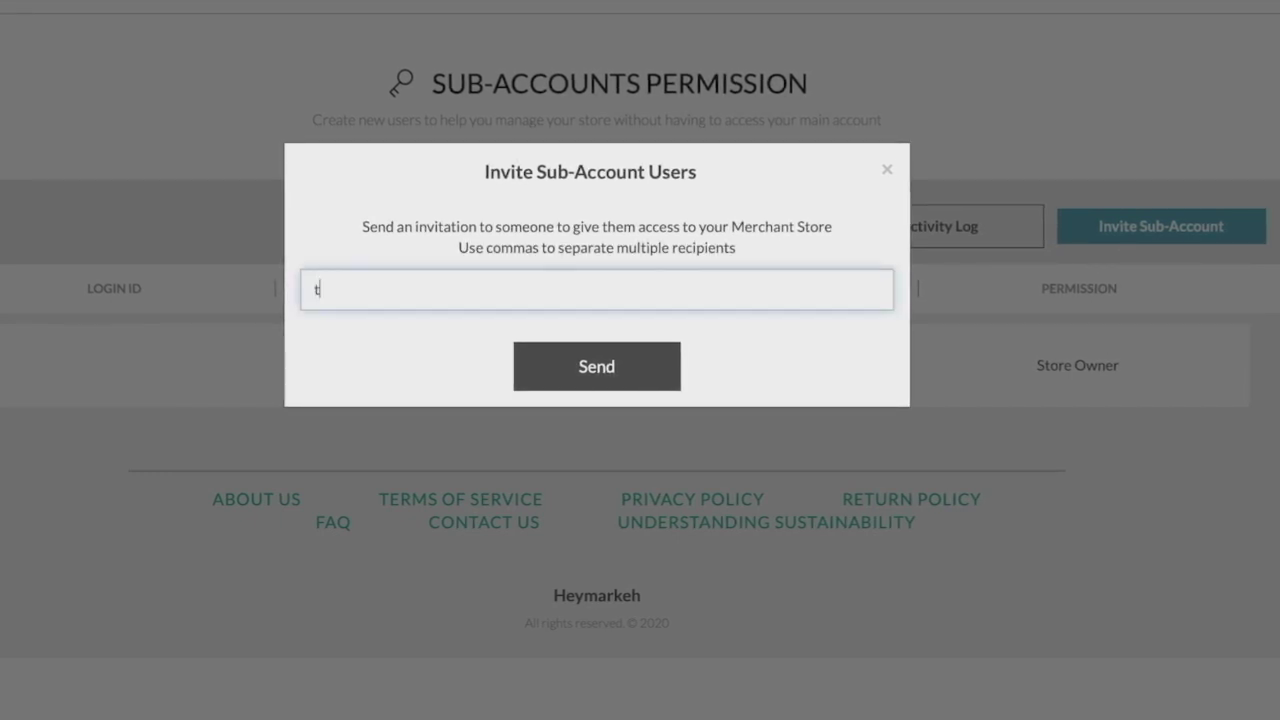
{"action": "type", "text": ".com, test 2@gmail.com"}
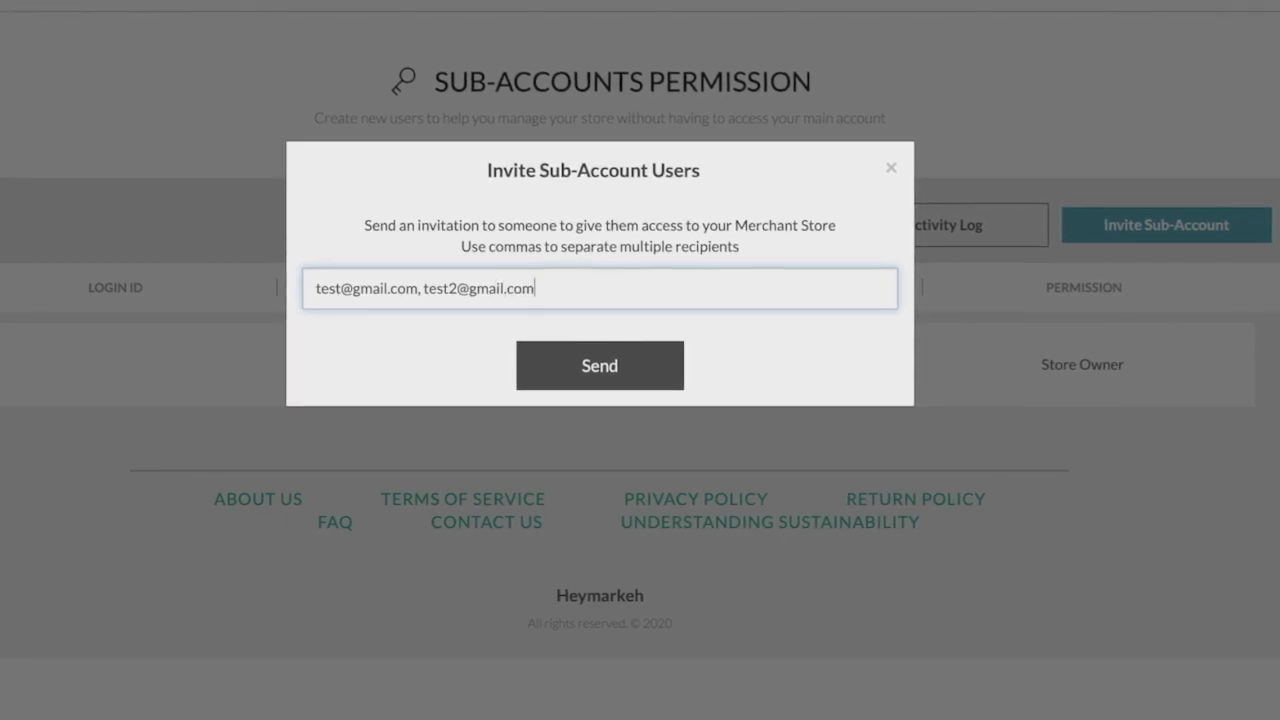